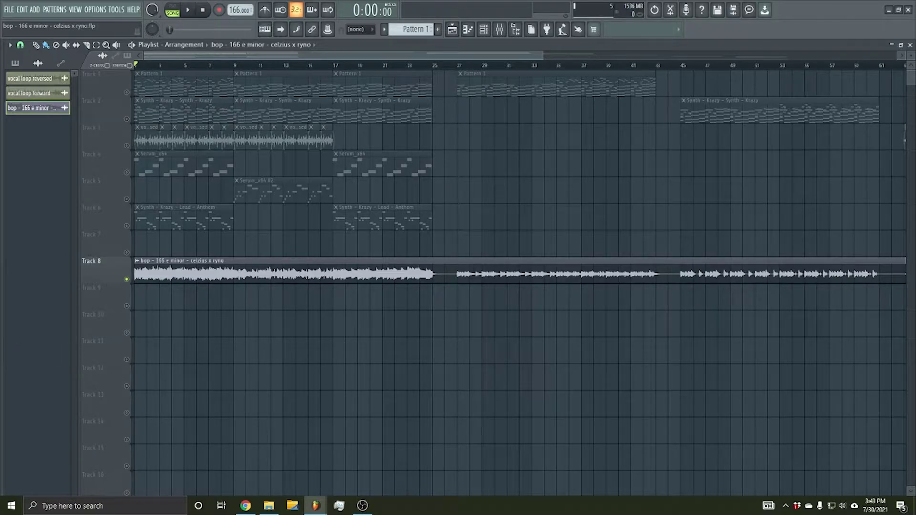
# Step: Play the bounced bop loop on Track 8 of the playlist
pyautogui.press('space')
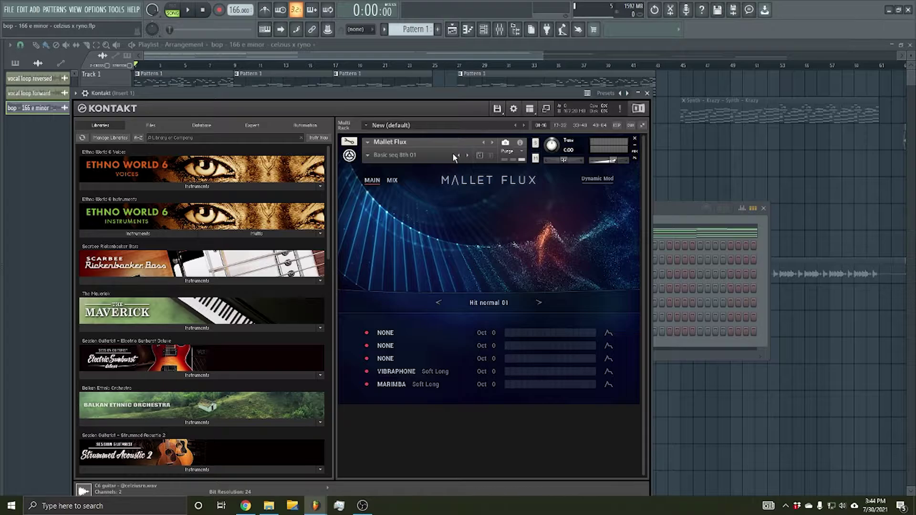
# Step: Close Kontakt and audition Pattern 1 in its piano roll, examining both the lower melody and the high notes
pyautogui.click(648, 93)
pyautogui.click(351, 230)
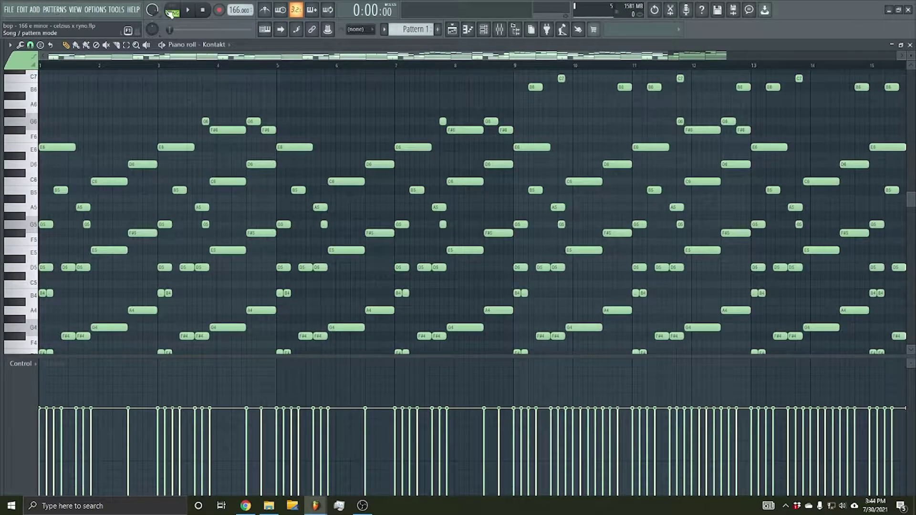
pyautogui.press('space')
pyautogui.scroll(-2, 180, 165)
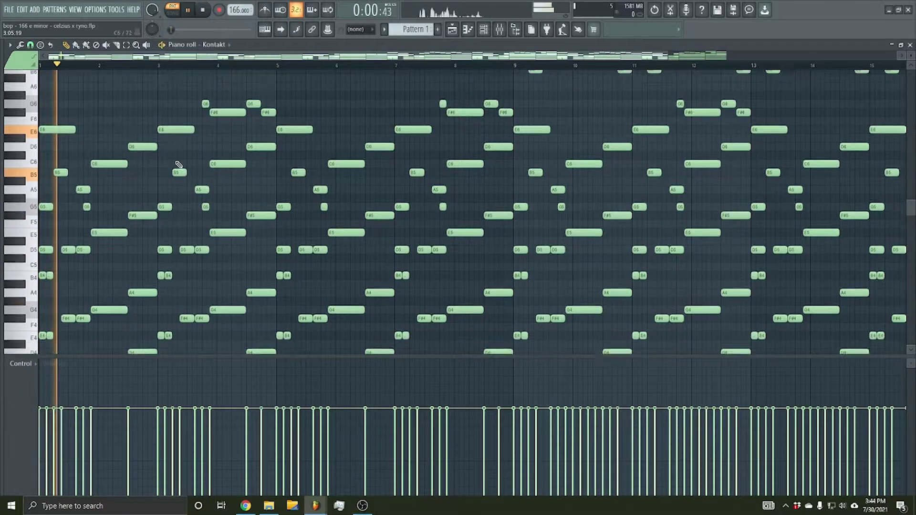
pyautogui.scroll(-5, 241, 135)
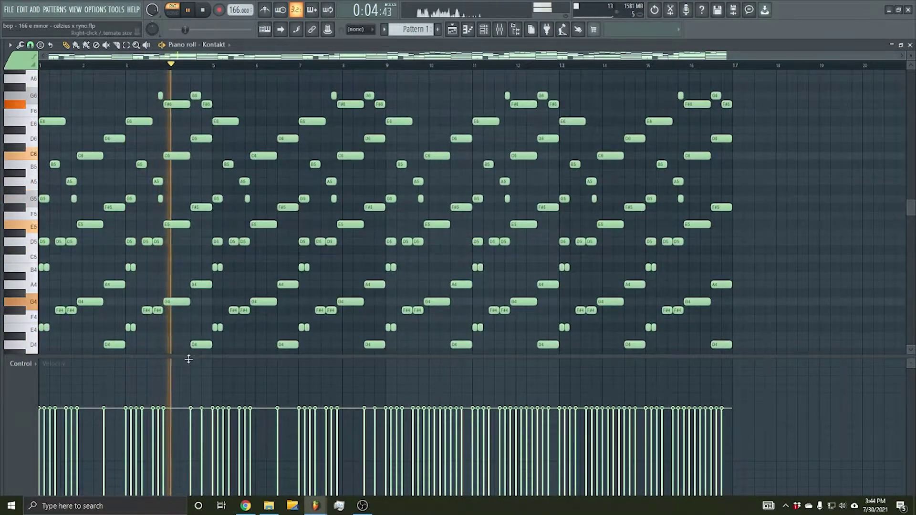
pyautogui.moveTo(189, 359); pyautogui.dragTo(178, 416)
pyautogui.scroll(3, 252, 219)
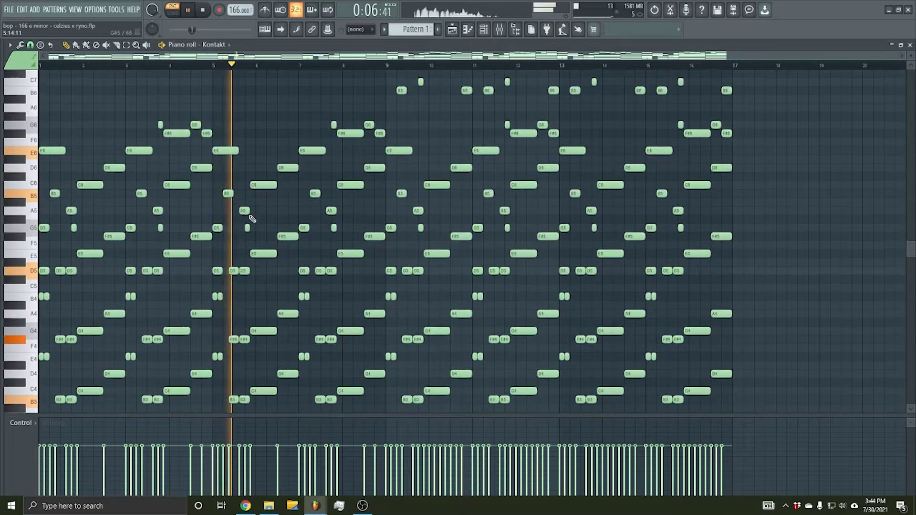
pyautogui.scroll(2, 390, 132)
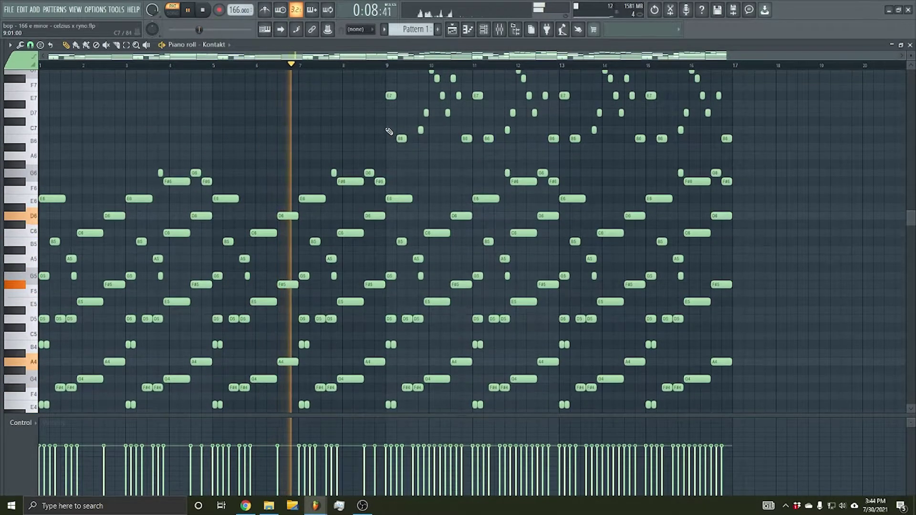
pyautogui.scroll(6, 471, 129)
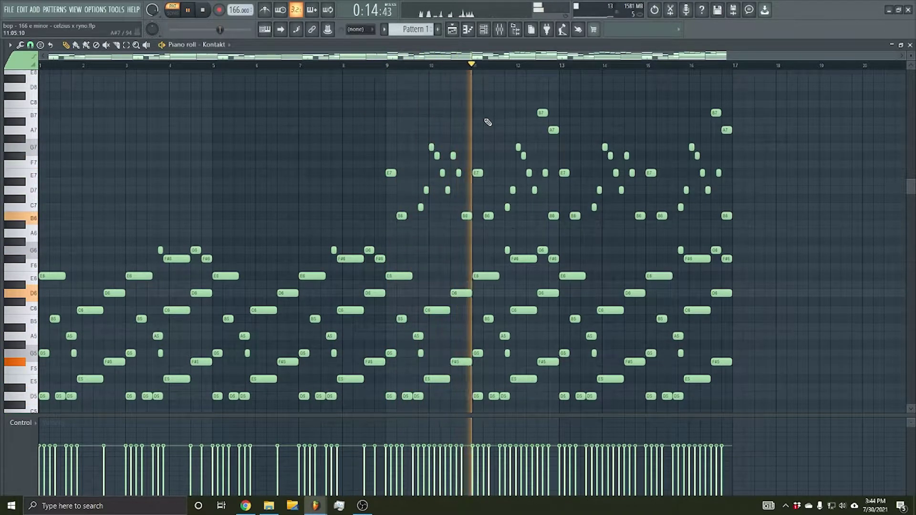
pyautogui.press('space')
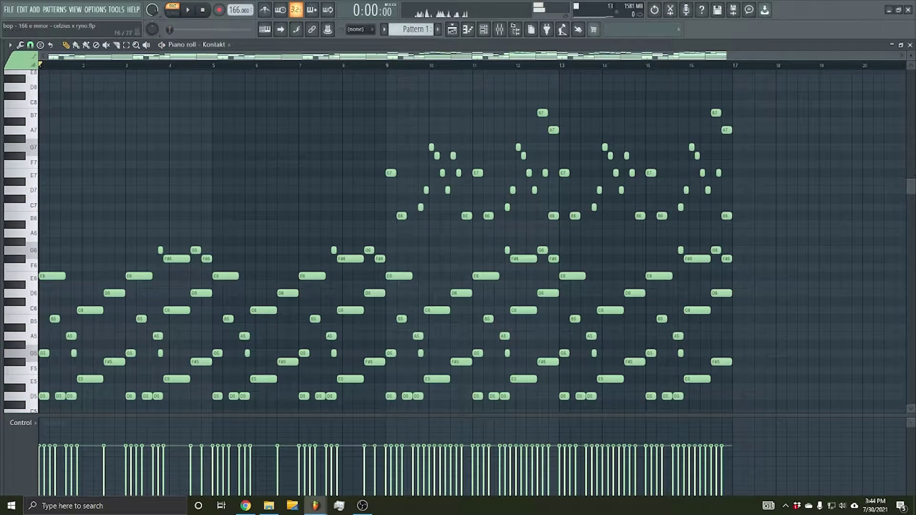
pyautogui.scroll(-12, 321, 129)
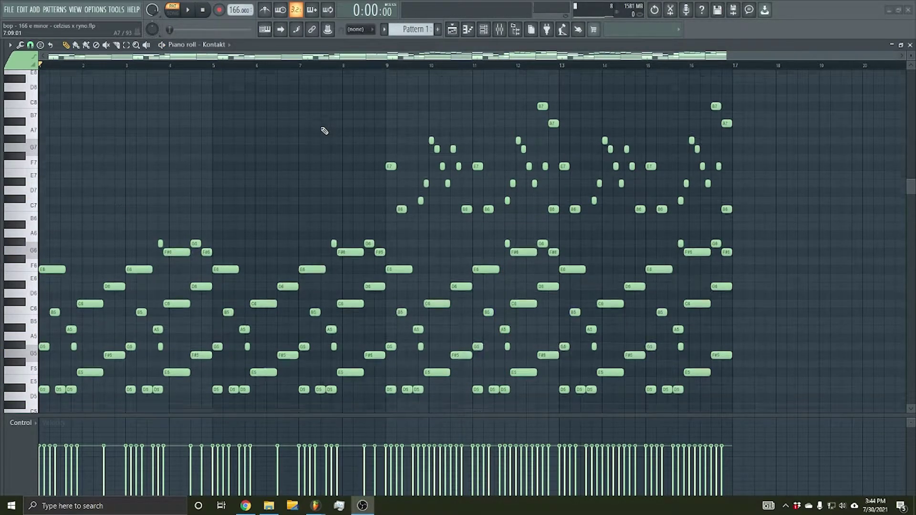
# Step: Open the Synth - Krazy clip on Track 2 in the piano roll and play its pluck layer notes through the second half
pyautogui.click(459, 32)
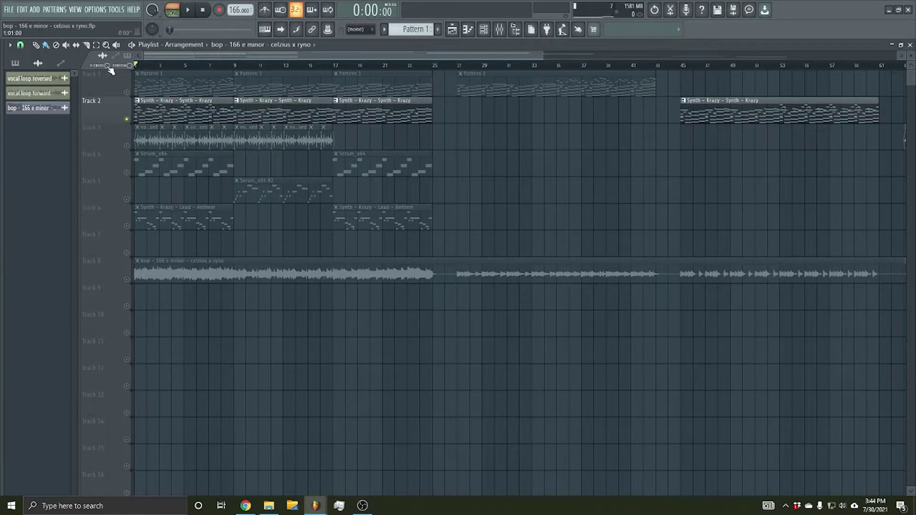
pyautogui.doubleClick(137, 112)
pyautogui.press('space')
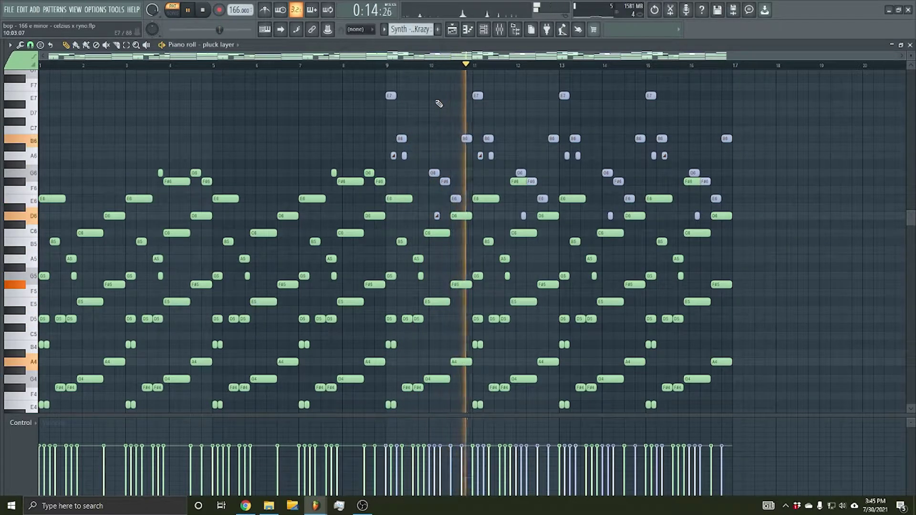
pyautogui.moveTo(430, 56); pyautogui.dragTo(574, 57)
pyautogui.scroll(1, 521, 102)
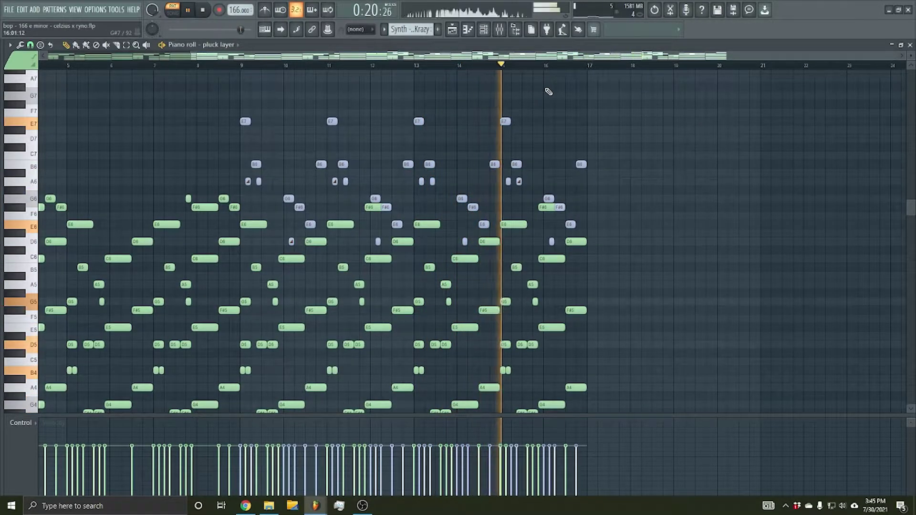
pyautogui.press('space')
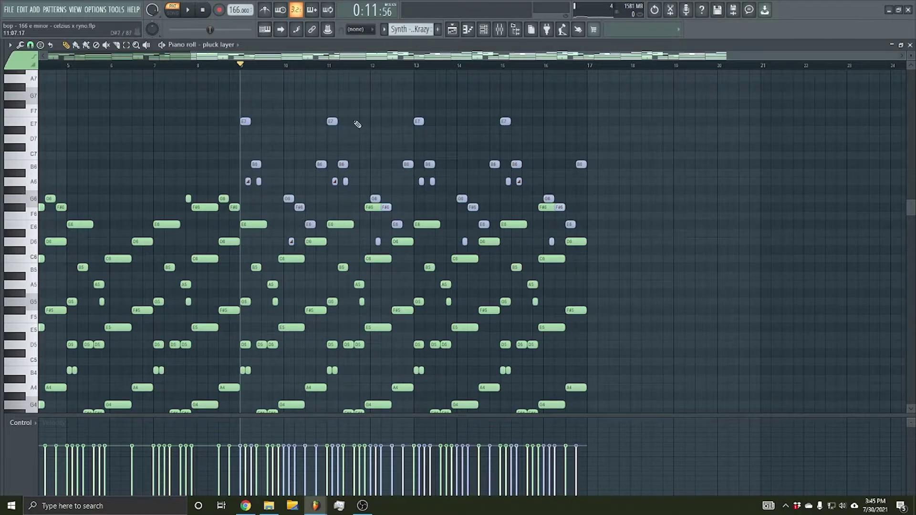
# Step: Return to Pattern 1, solo mixer Insert 1, and examine its Fruity Parametric EQ 2 curve during playback
pyautogui.scroll(-1, 406, 29)
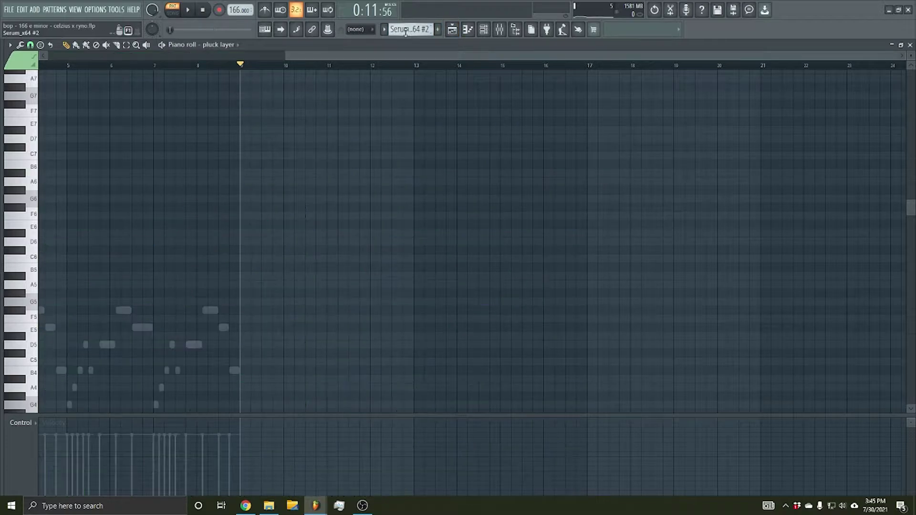
pyautogui.scroll(-1, 406, 29)
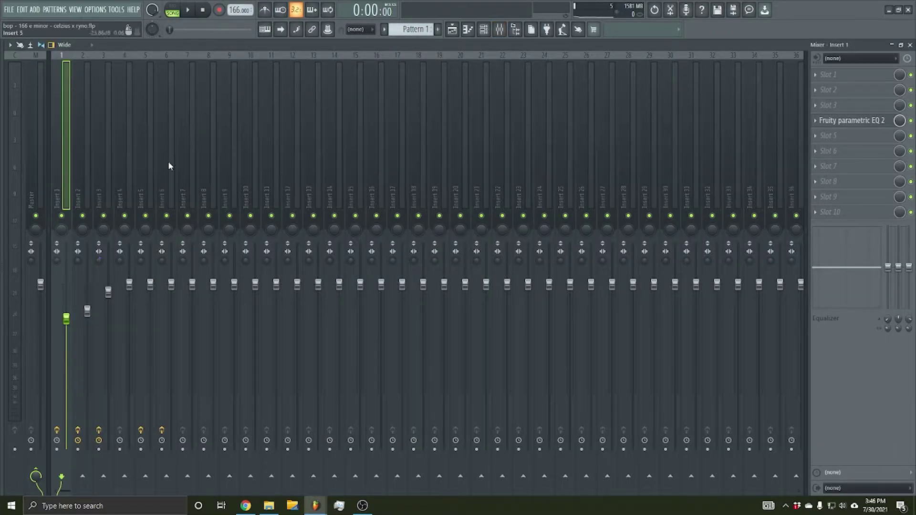
pyautogui.rightClick(62, 215)
pyautogui.press('space')
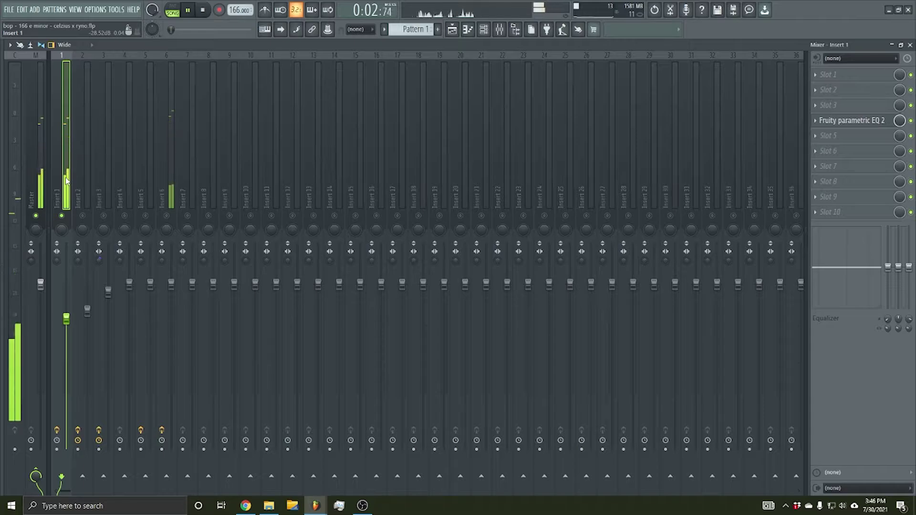
pyautogui.click(852, 120)
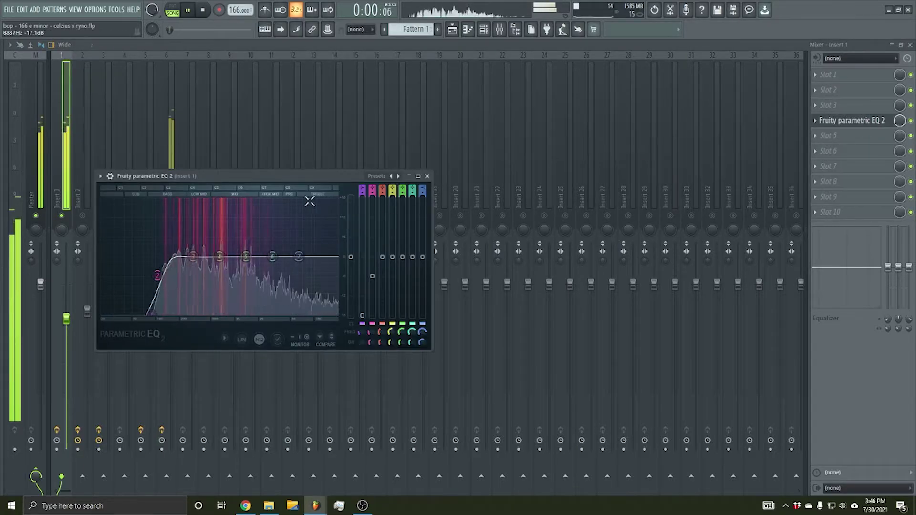
pyautogui.moveTo(273, 175); pyautogui.dragTo(385, 179)
pyautogui.press('space')
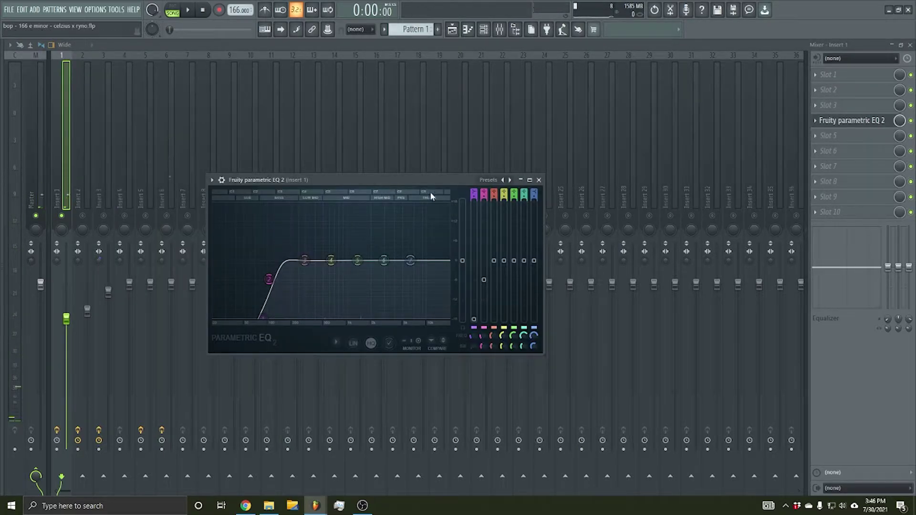
pyautogui.click(539, 180)
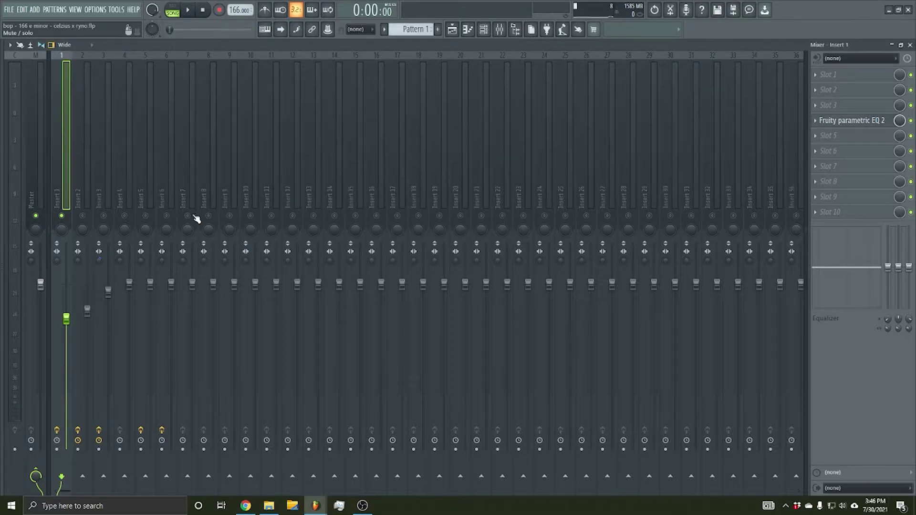
# Step: Play the soloed mixer Insert 6 and inspect its Fruity Parametric EQ 2, closing the plugin when done
pyautogui.press('space')
pyautogui.click(168, 180)
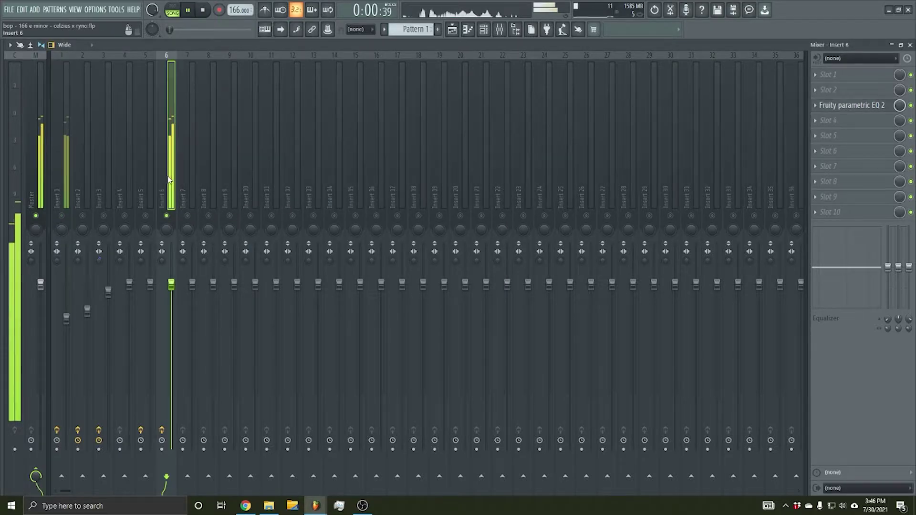
pyautogui.click(855, 106)
pyautogui.press('space')
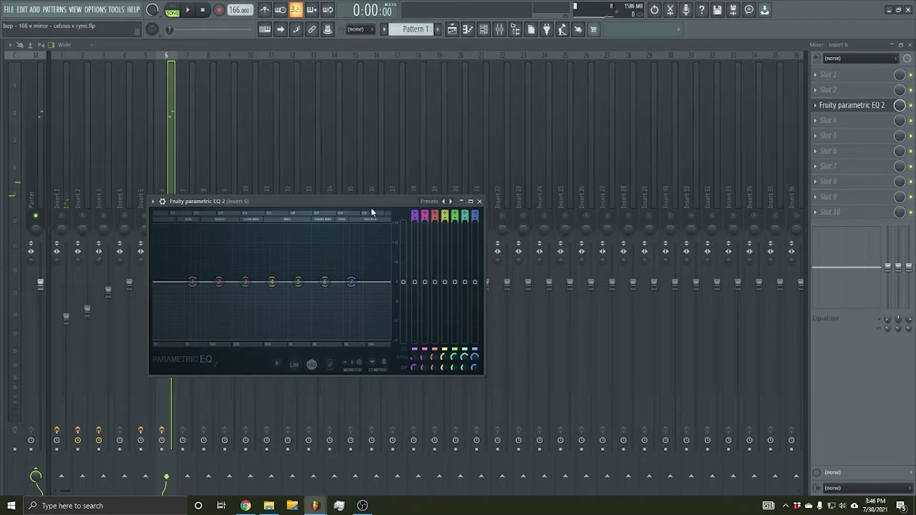
pyautogui.moveTo(371, 211); pyautogui.dragTo(546, 200)
pyautogui.click(616, 191)
# Step: Start playback from the playlist and unsolo the mixer so that all inserts are active
pyautogui.press('F9')
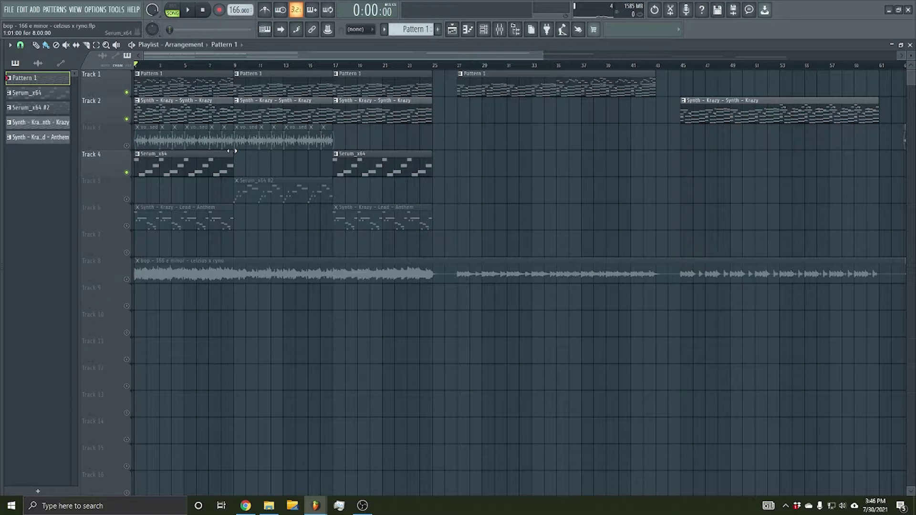
pyautogui.press('space')
pyautogui.press('F9')
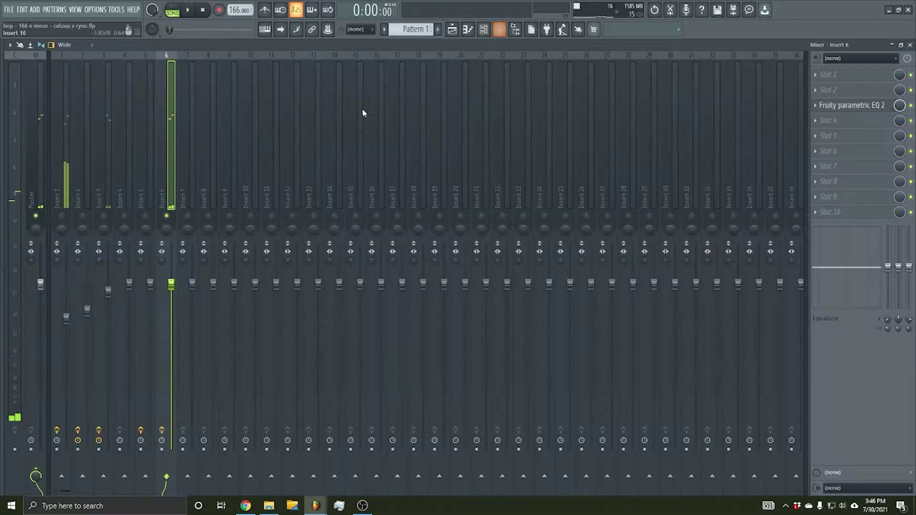
pyautogui.rightClick(65, 216)
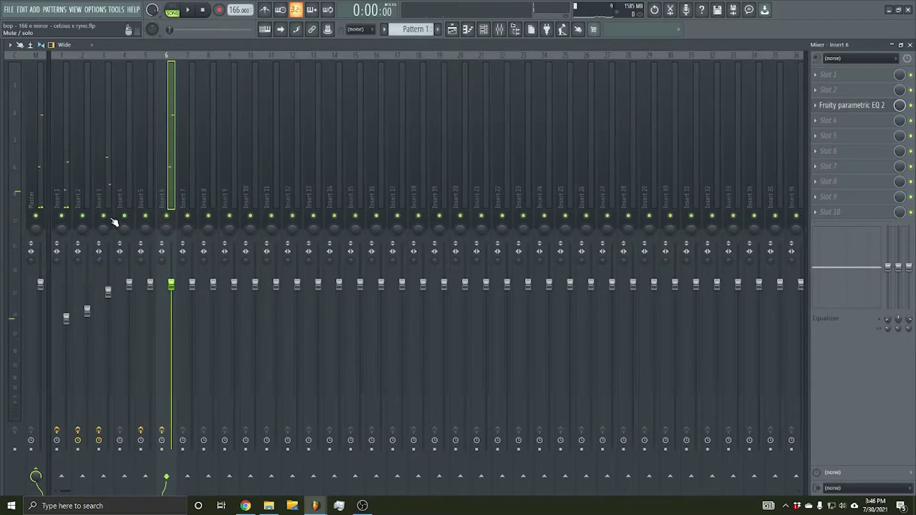
# Step: Select mixer Insert 3 and examine its Fruity Parametric EQ 2 high-end cut during playback
pyautogui.press('space')
pyautogui.click(106, 166)
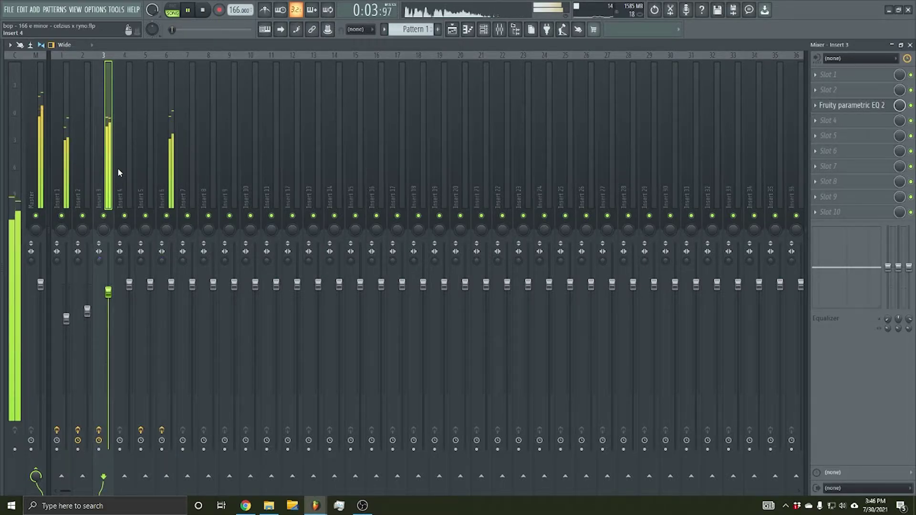
pyautogui.press('space')
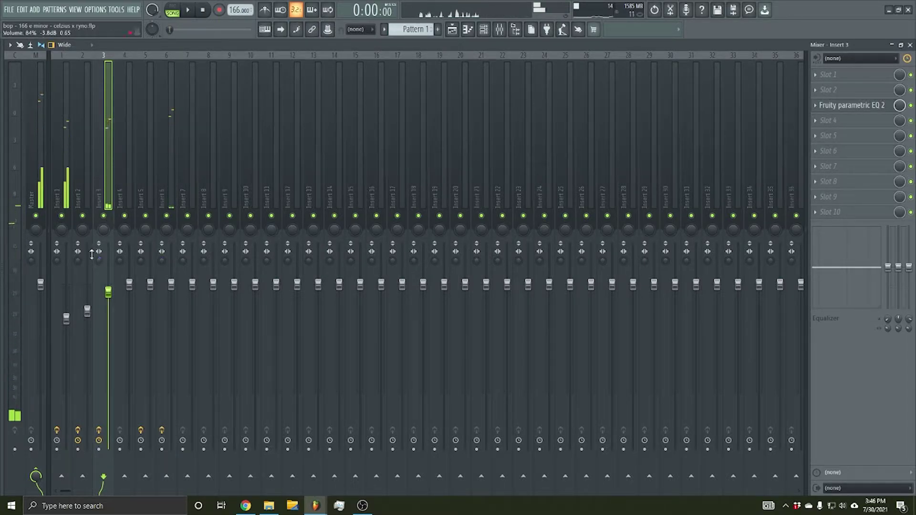
pyautogui.click(852, 106)
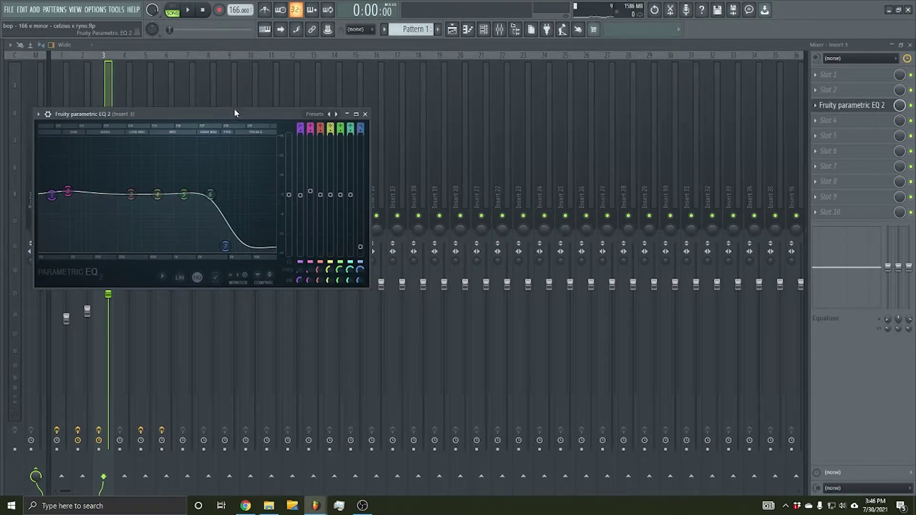
pyautogui.moveTo(223, 117); pyautogui.dragTo(408, 152)
pyautogui.press('space')
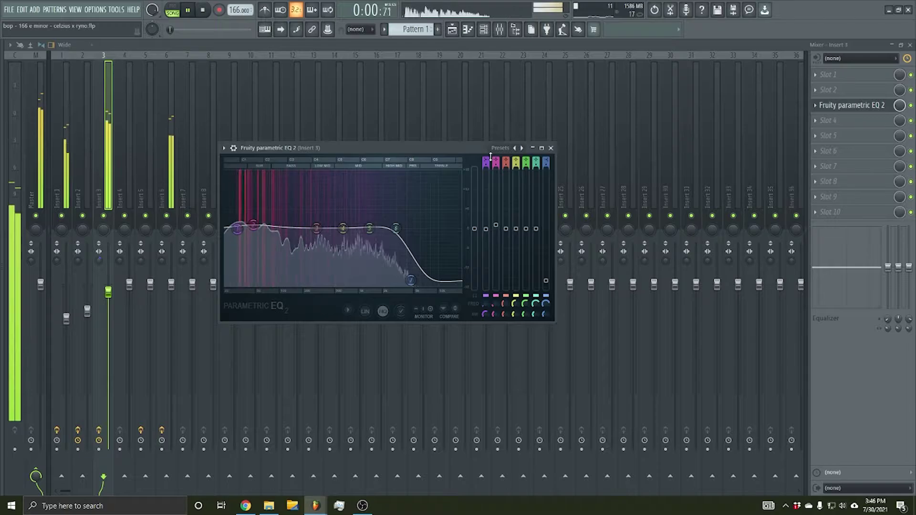
pyautogui.click(550, 148)
# Step: Stop playback, unmute Track 6 in the playlist, and open its Synth - Krazy - Lead - Anthem clip in the piano roll
pyautogui.click(463, 30)
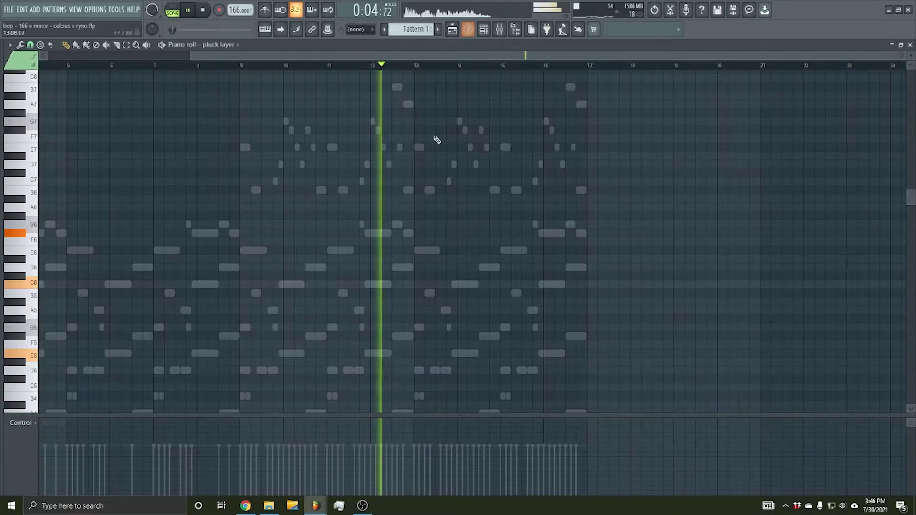
pyautogui.press('space')
pyautogui.click(452, 31)
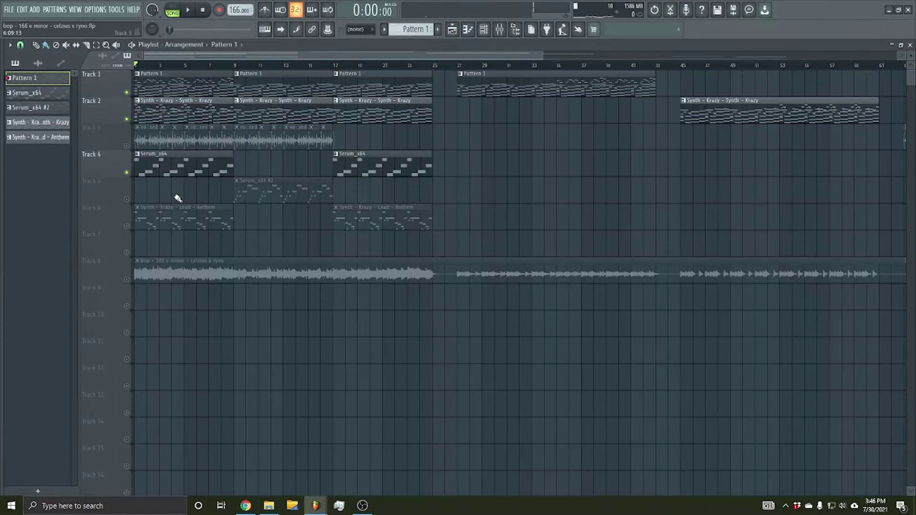
pyautogui.click(126, 227)
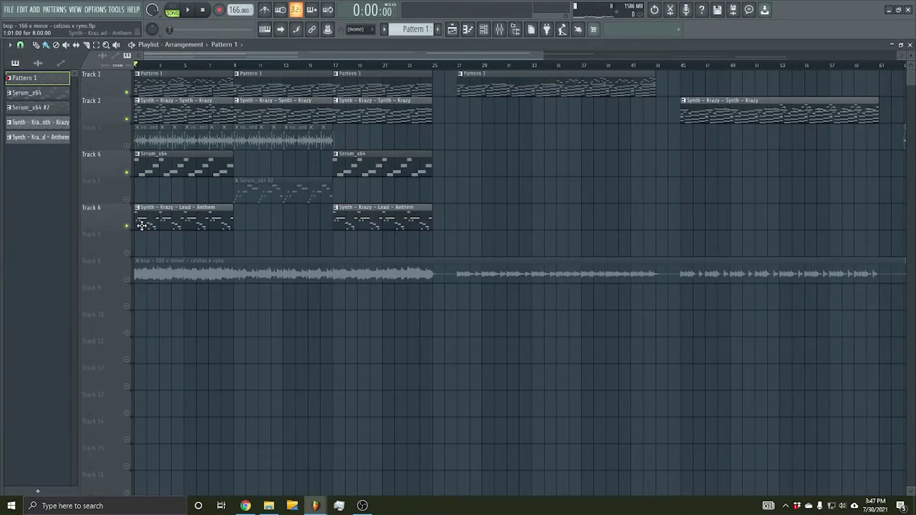
pyautogui.doubleClick(142, 225)
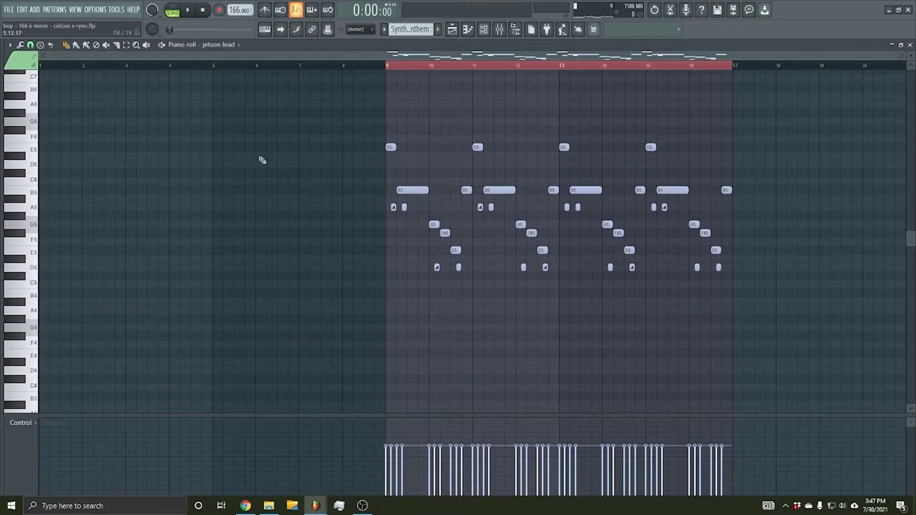
# Step: Clear the time selection in the lead's piano roll and bring up the Synth - Krazy pattern's pluck layer notes for comparison
pyautogui.click(395, 71)
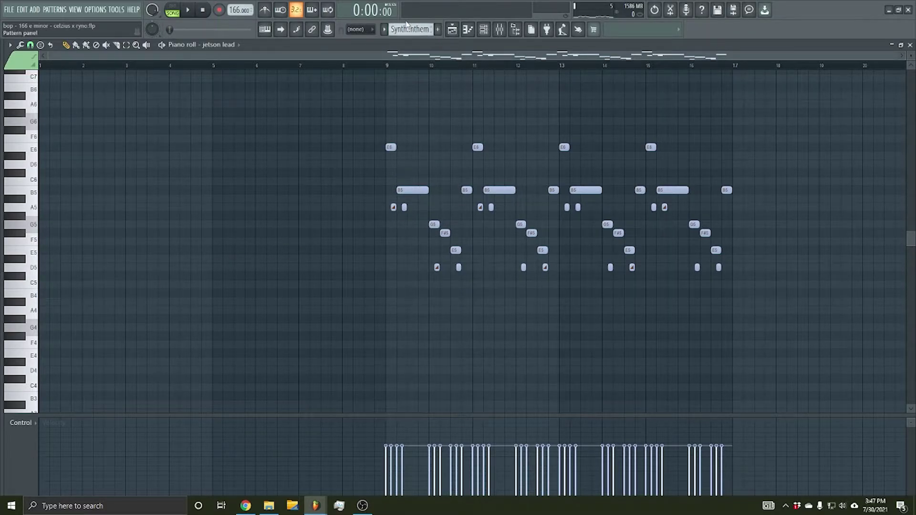
pyautogui.scroll(-1, 405, 23)
pyautogui.scroll(-3, 406, 23)
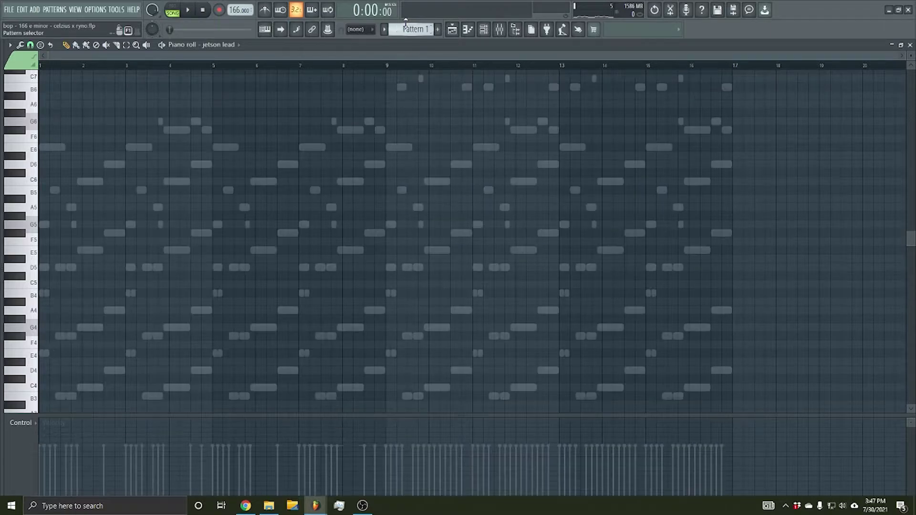
pyautogui.doubleClick(402, 190)
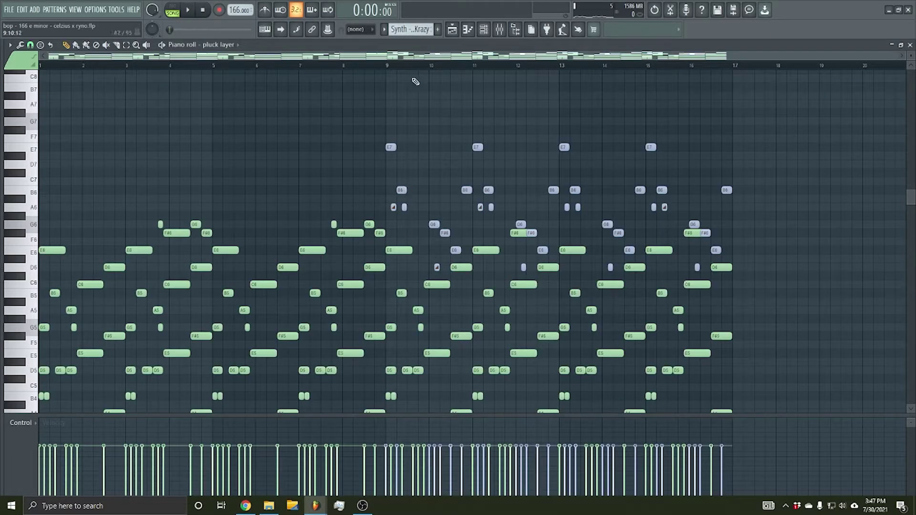
# Step: Return to the Synth - Krazy - Lead - Anthem piano roll and examine the jetson lead notes in bars 9 to 17 during playback
pyautogui.scroll(3, 409, 30)
pyautogui.click(467, 29)
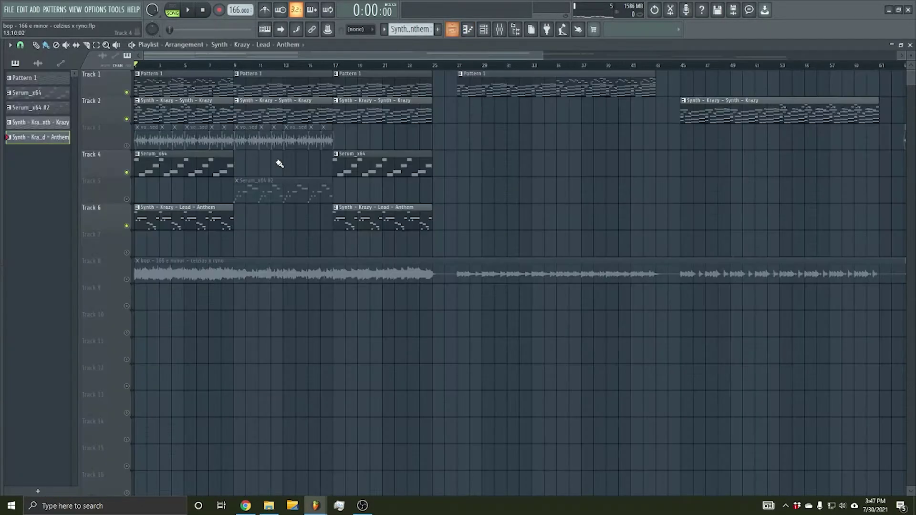
pyautogui.press('F7')
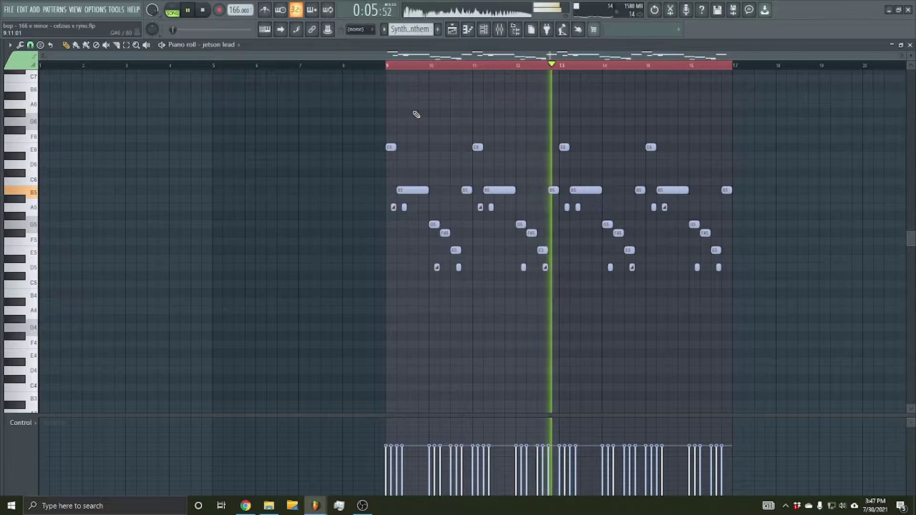
pyautogui.scroll(-2, 558, 148)
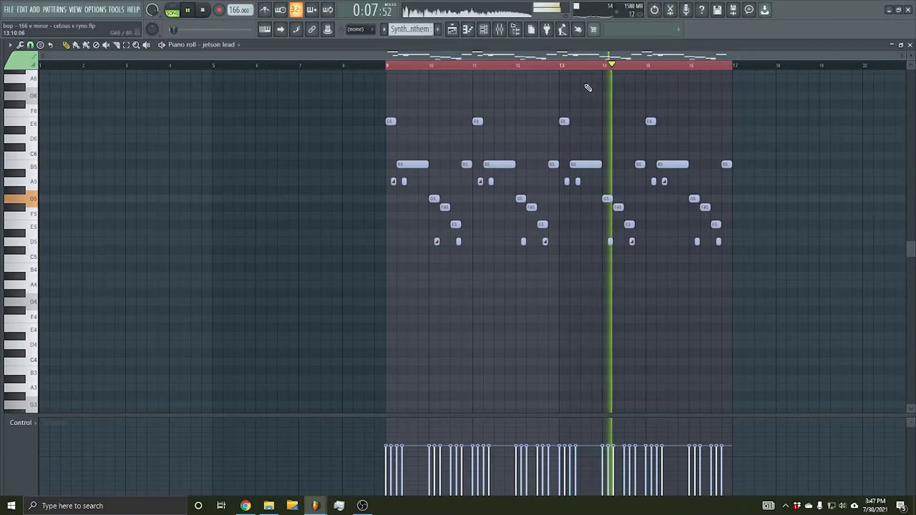
pyautogui.scroll(2, 591, 72)
pyautogui.scroll(1, 592, 72)
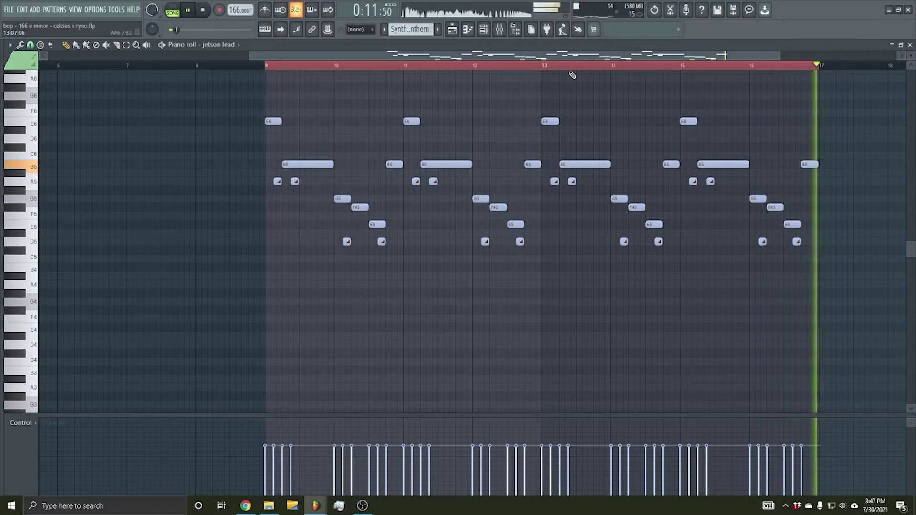
# Step: Stop the lead's playback, unmute Track 5 in the playlist, and play the arrangement from bar 9
pyautogui.click(449, 30)
pyautogui.press('space')
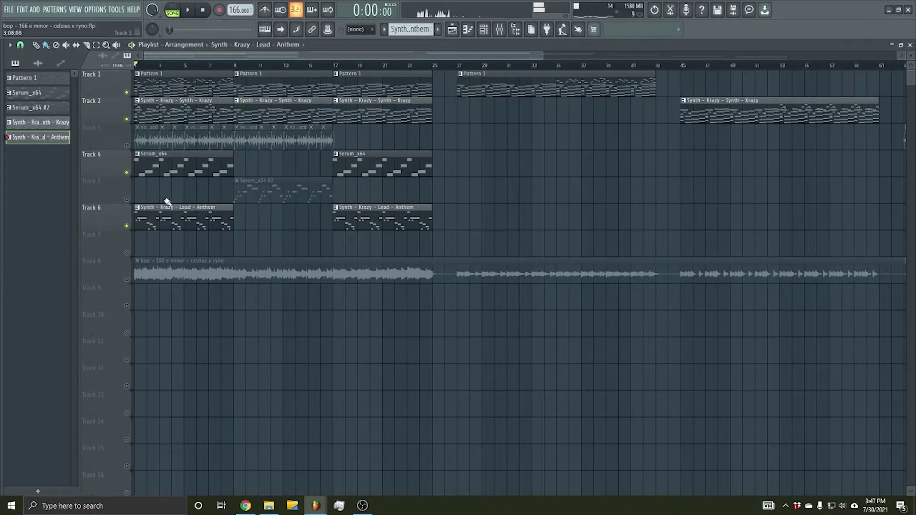
pyautogui.click(126, 199)
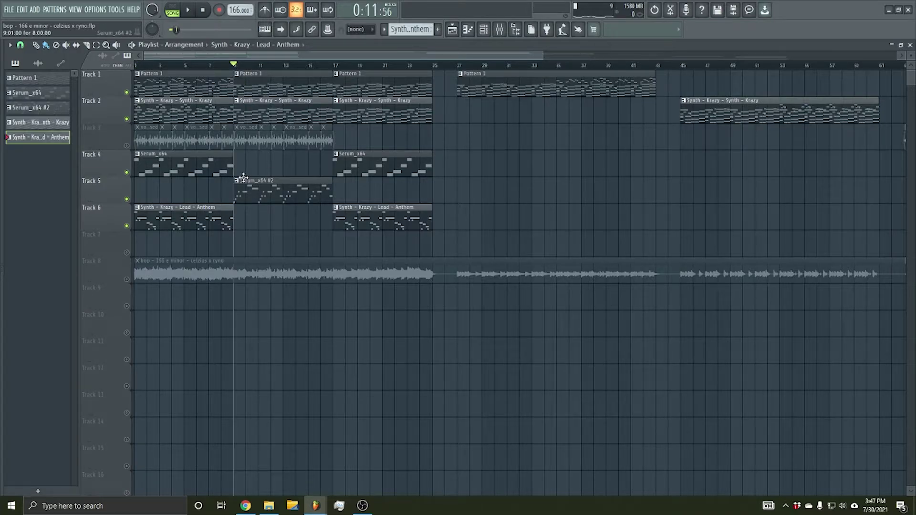
pyautogui.press('space')
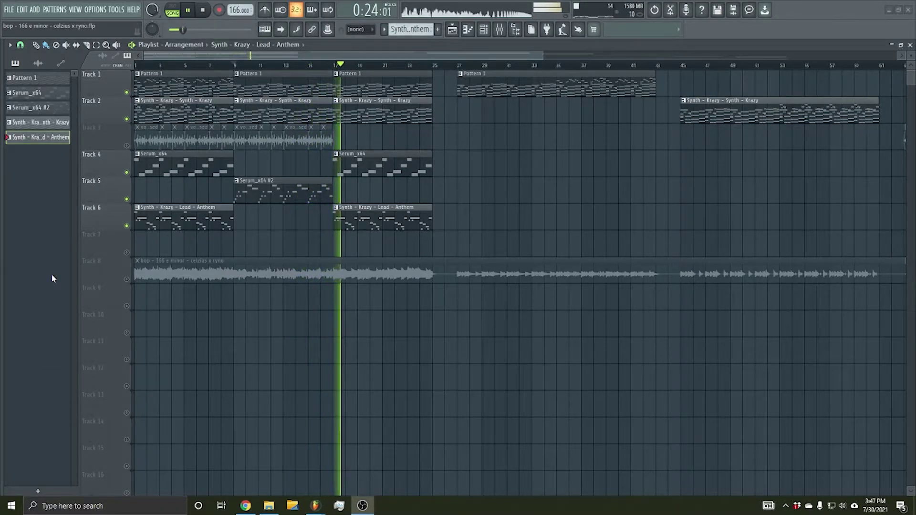
# Step: Stop playback, view the Serum_x64 #2 clip's notes in the piano roll, and return to the playlist
pyautogui.press('space')
pyautogui.doubleClick(291, 194)
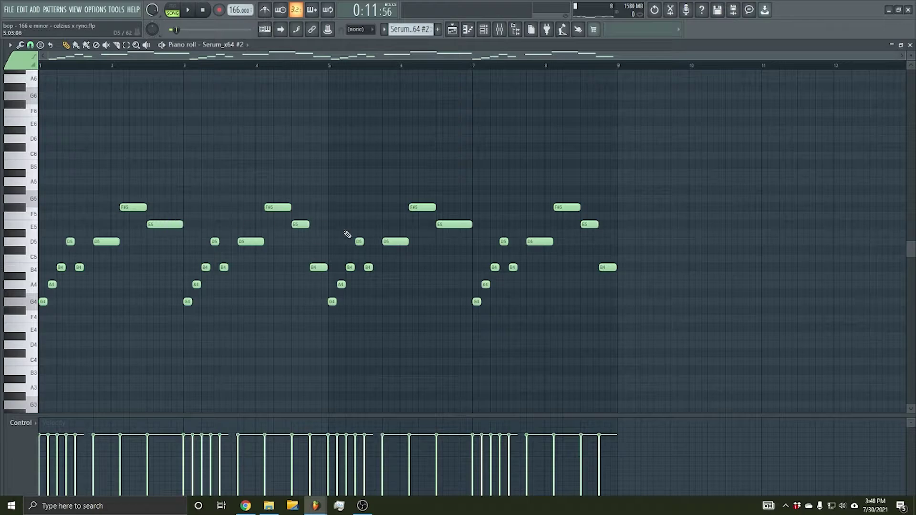
pyautogui.click(452, 29)
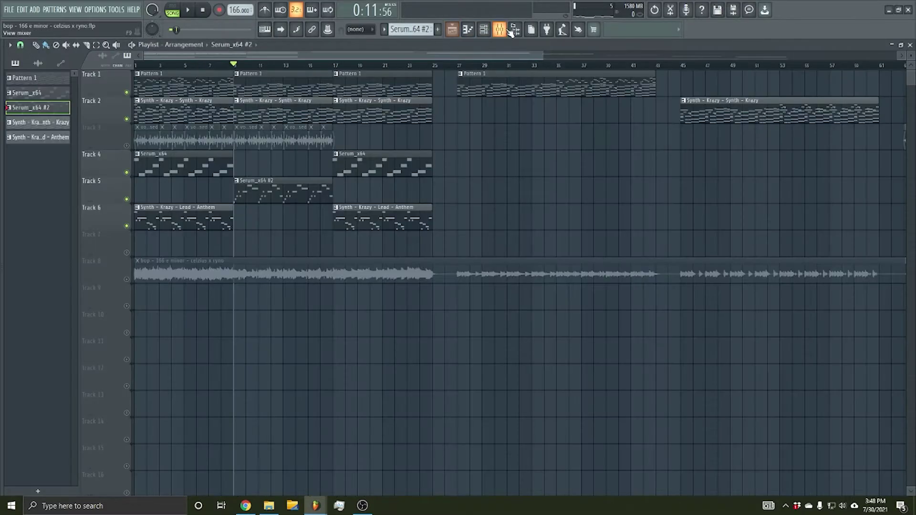
# Step: Play the arrangement with the mixer open, check Insert 4's effect slots, and return to the playlist
pyautogui.press('F9')
pyautogui.press('space')
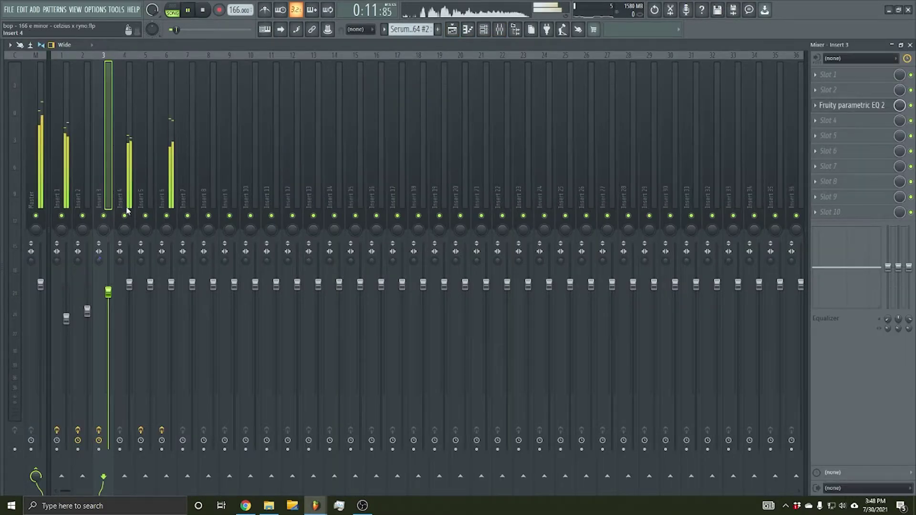
pyautogui.click(126, 197)
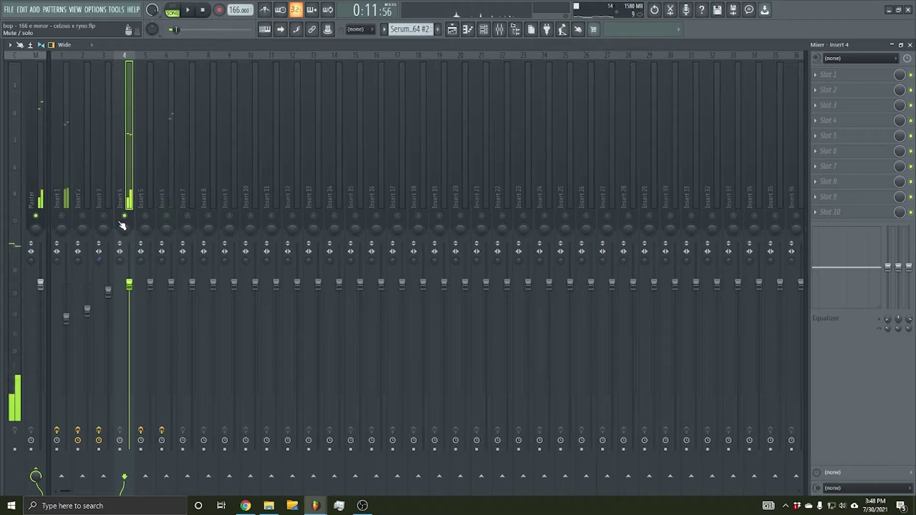
pyautogui.press('space')
pyautogui.press('F9')
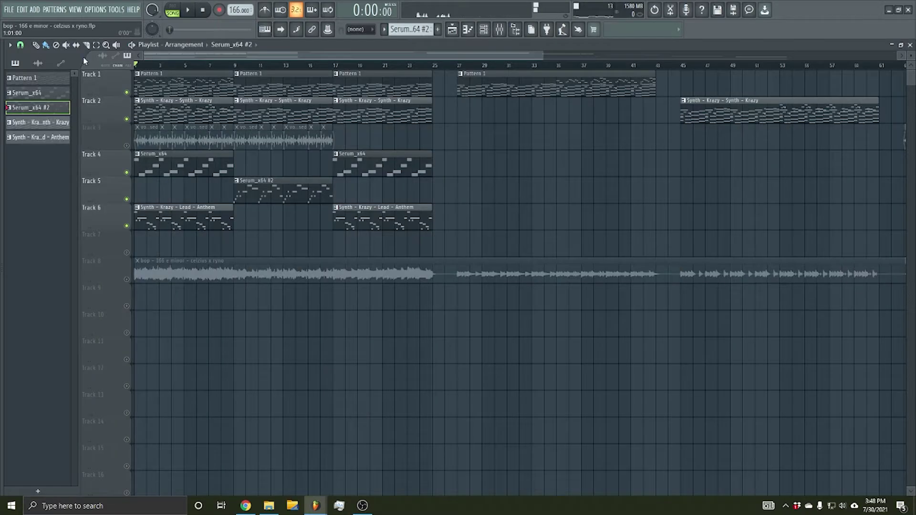
# Step: Check the effect slots of mixer Inserts 3, 6 and 7 during playback, and go back to the playlist
pyautogui.click(496, 29)
pyautogui.press('space')
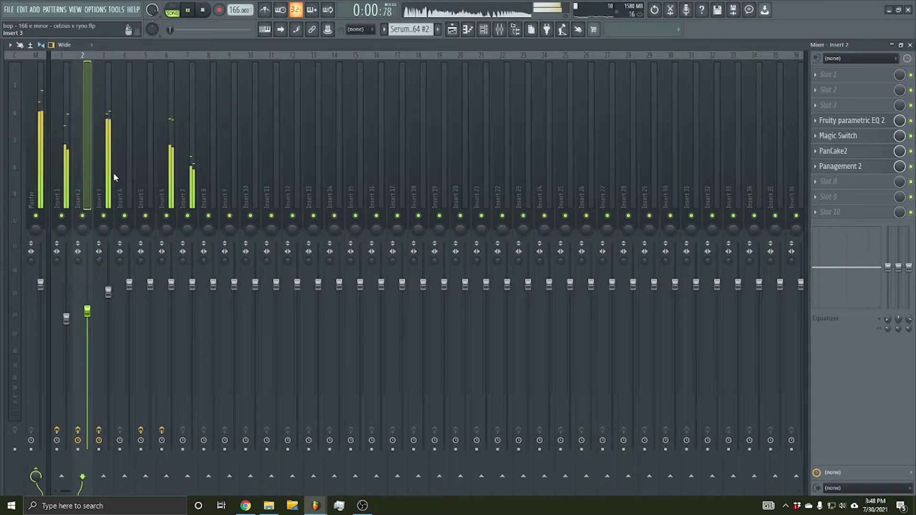
pyautogui.click(113, 178)
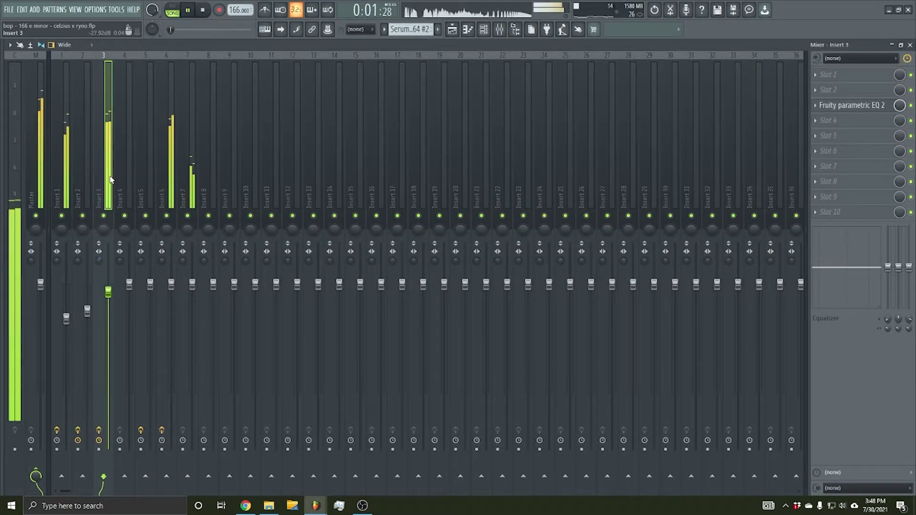
pyautogui.click(171, 204)
pyautogui.click(189, 193)
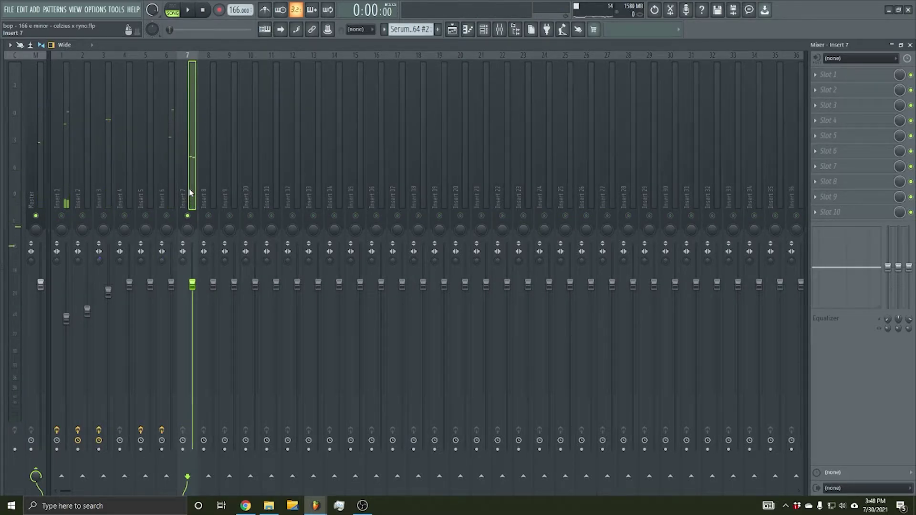
pyautogui.press('F9')
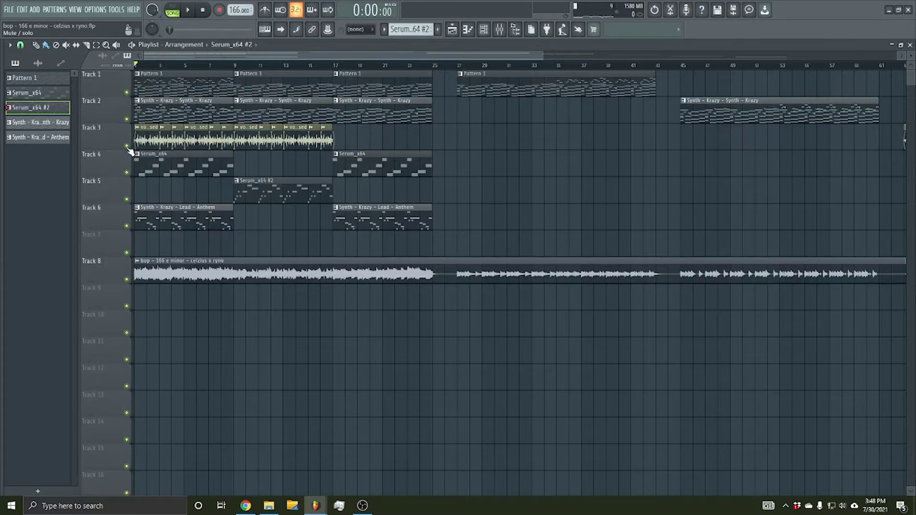
# Step: Mute Track 8 in the playlist and briefly play the arrangement with the Track 3 vocal loops active
pyautogui.click(126, 279)
pyautogui.press('space')
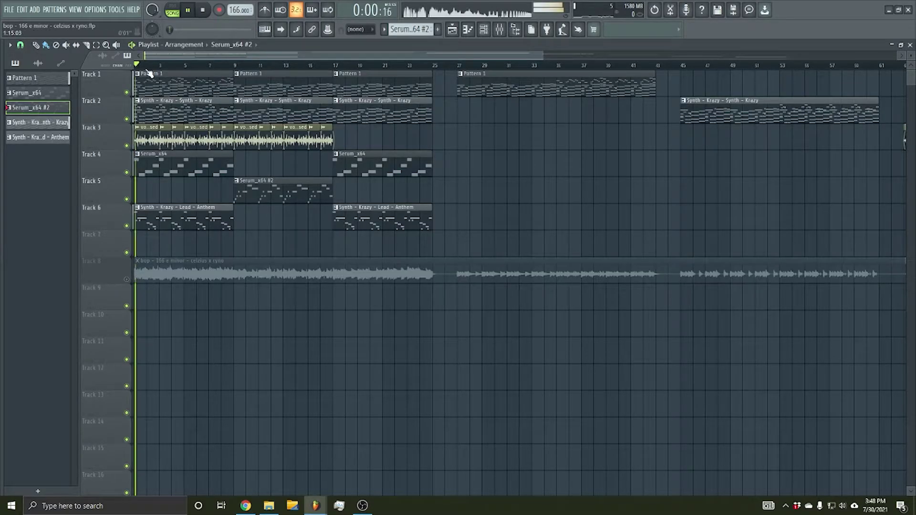
pyautogui.scroll(5, 279, 120)
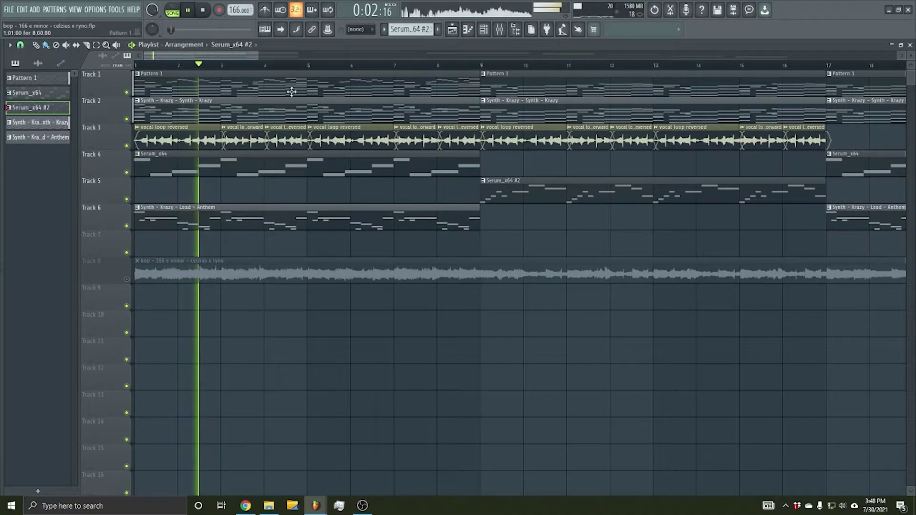
pyautogui.press('space')
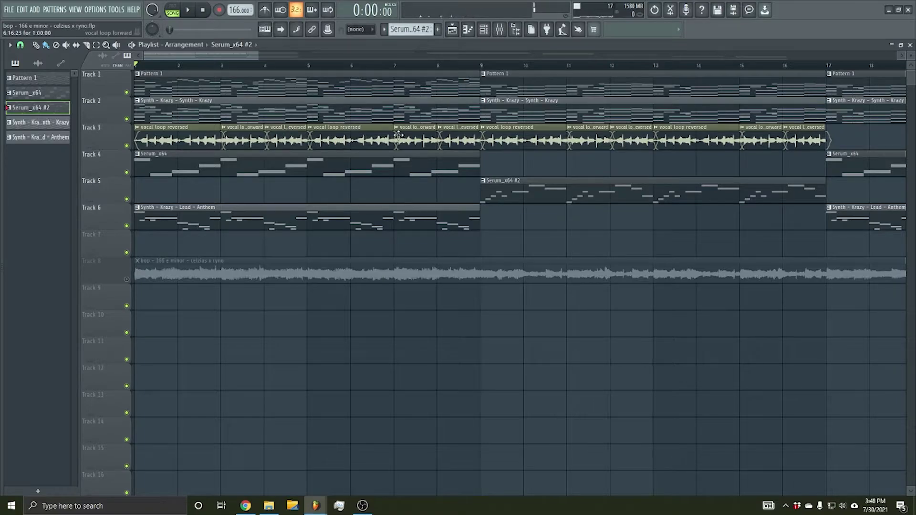
# Step: Inspect the vocal loop forward clip's sampler settings, and solo Track 3 to play the vocal loops alone
pyautogui.doubleClick(415, 136)
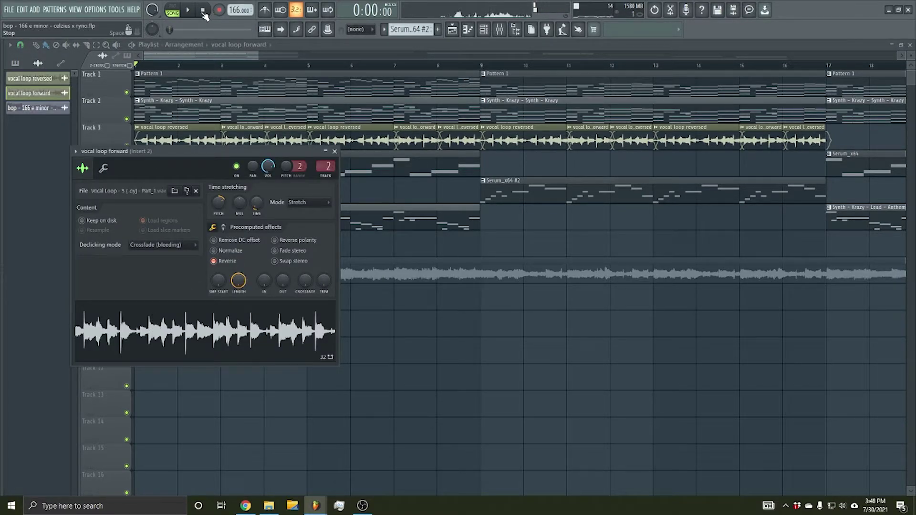
pyautogui.click(333, 152)
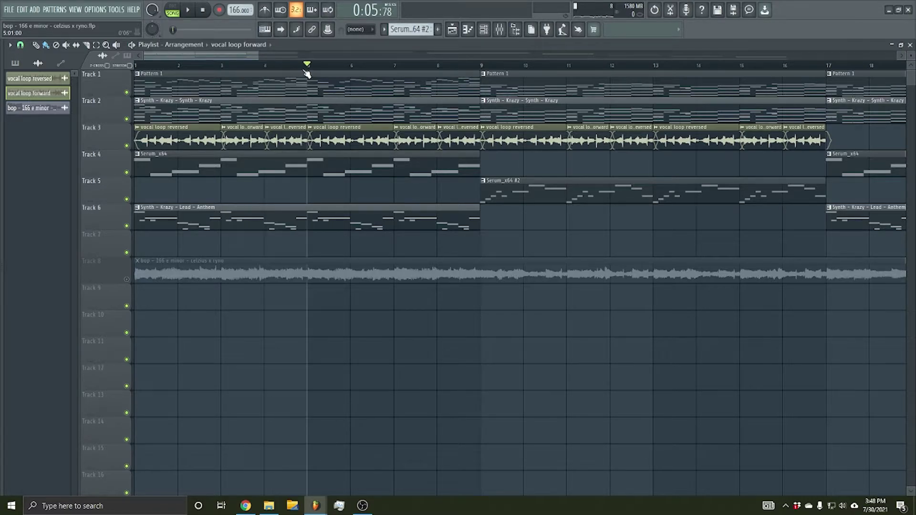
pyautogui.rightClick(132, 147)
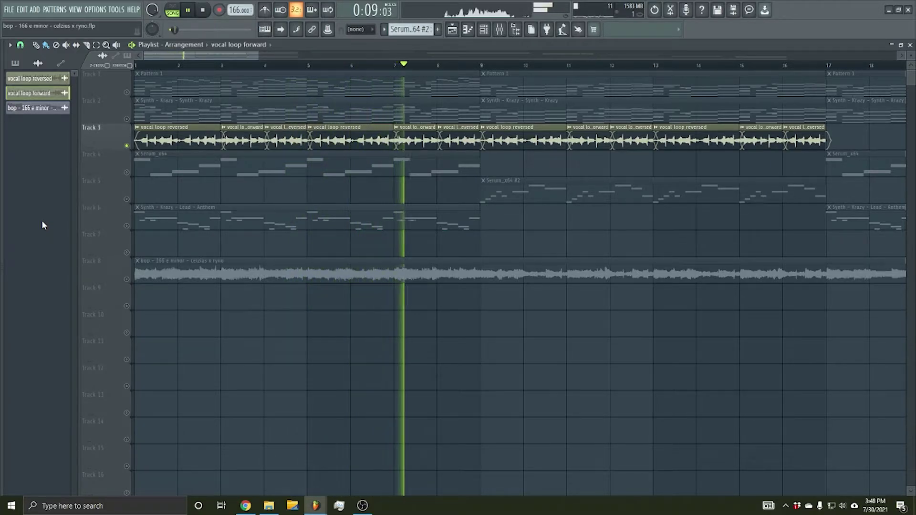
pyautogui.press('space')
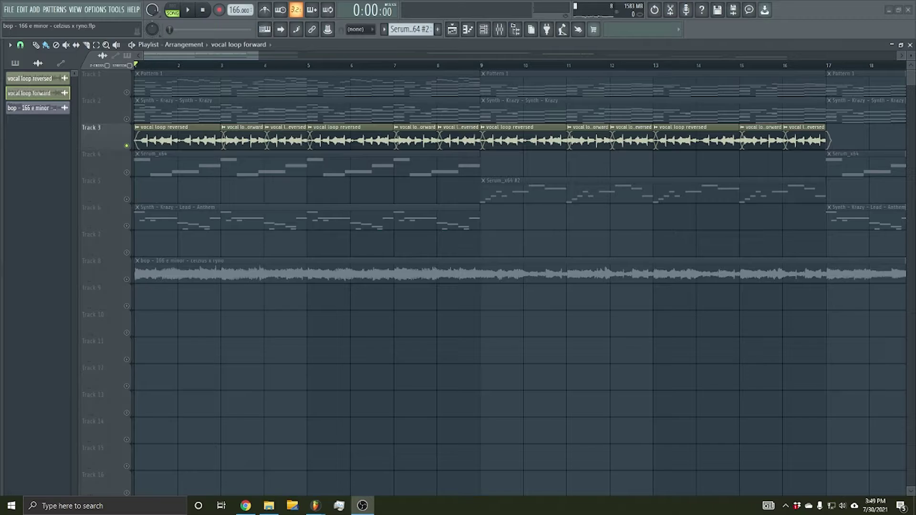
# Step: Select Crossfade (bleeding) as the declicking mode in the vocal loop reversed clip's settings and close them
pyautogui.doubleClick(201, 148)
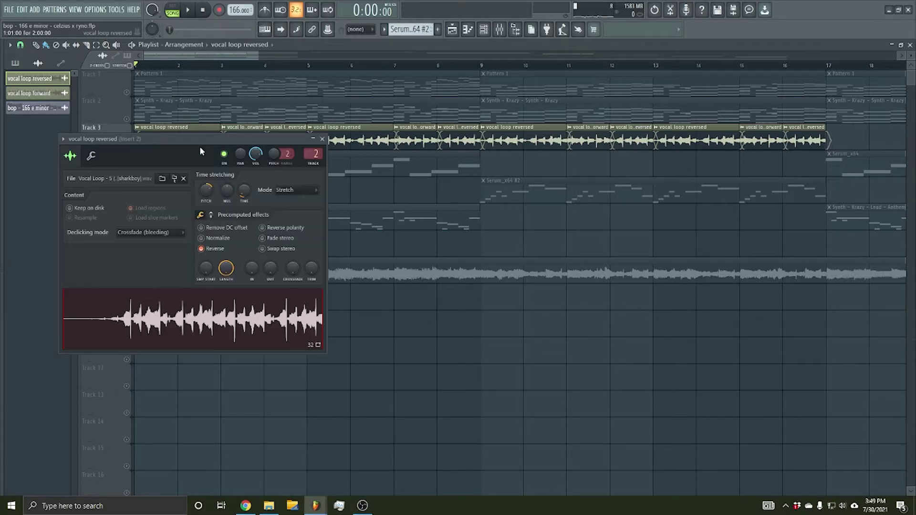
pyautogui.click(152, 235)
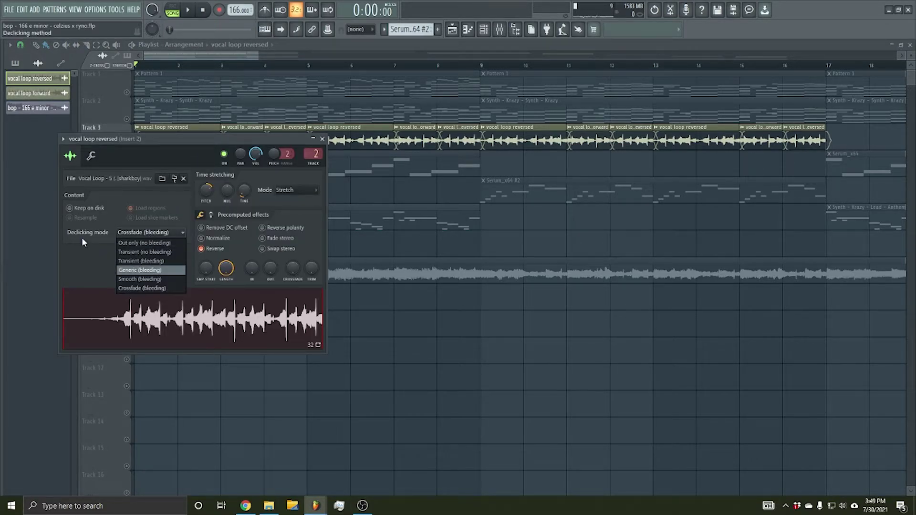
pyautogui.click(135, 292)
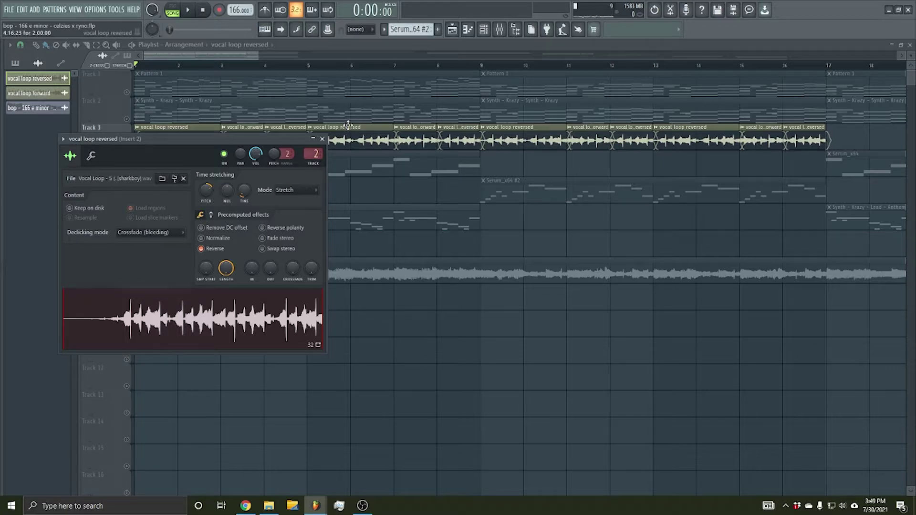
pyautogui.click(323, 139)
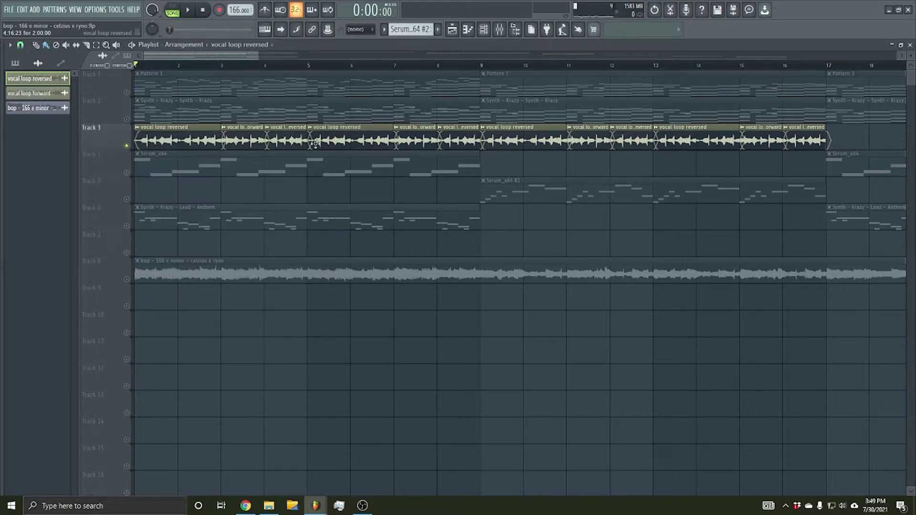
# Step: Play the soloed vocal loops with the mixer open to check Insert 2's signal, and stop playback
pyautogui.click(500, 30)
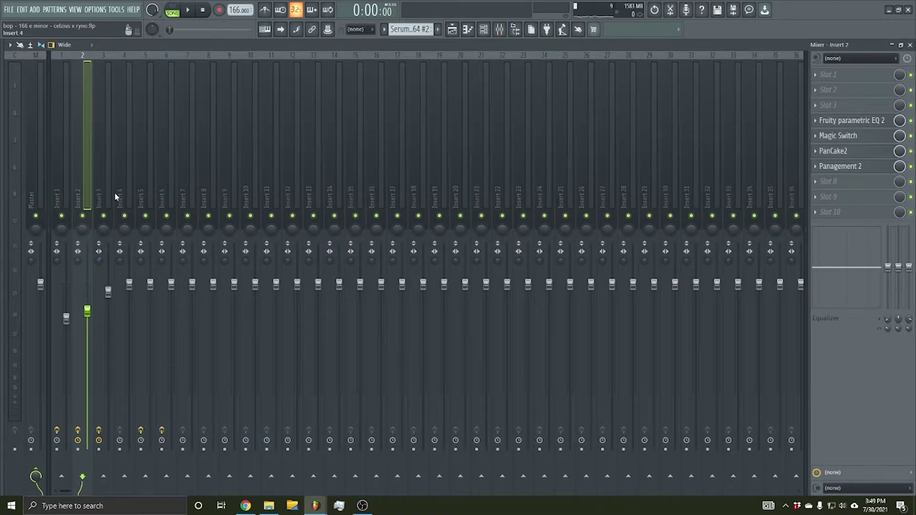
pyautogui.press('space')
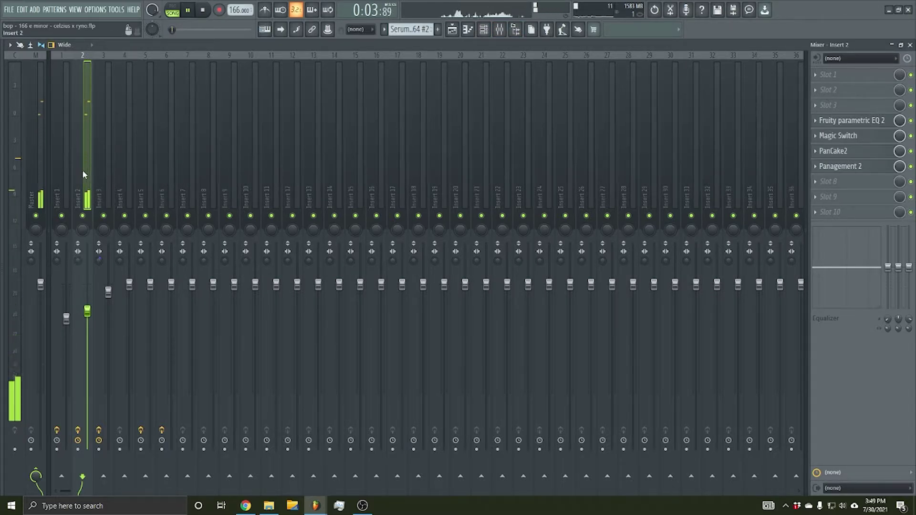
pyautogui.press('space')
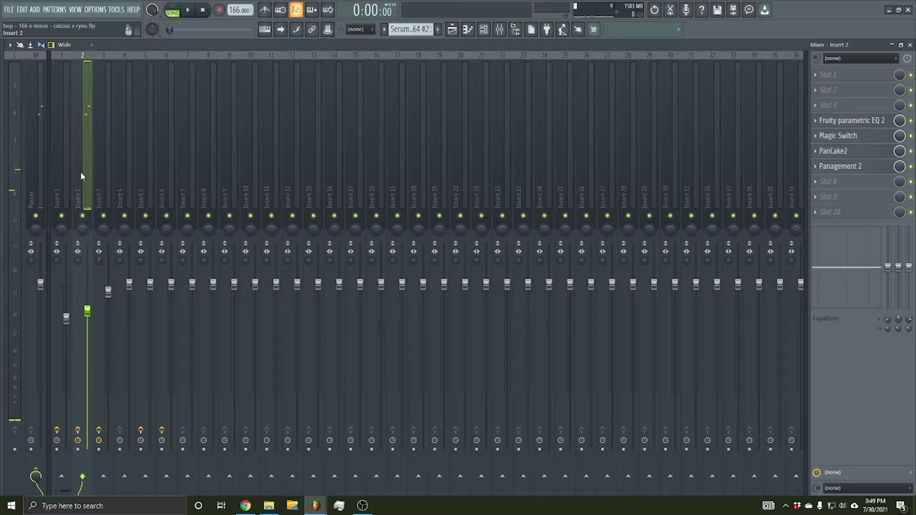
# Step: Inspect the Fruity Parametric EQ 2 and Magic Switch effects on mixer Insert 2
pyautogui.click(865, 121)
pyautogui.moveTo(236, 101); pyautogui.dragTo(556, 94)
pyautogui.click(834, 137)
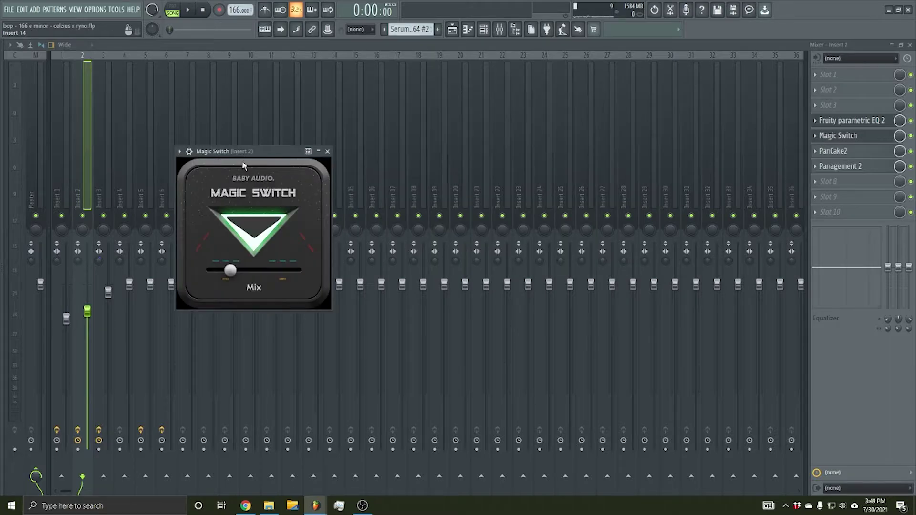
pyautogui.moveTo(242, 152); pyautogui.dragTo(434, 138)
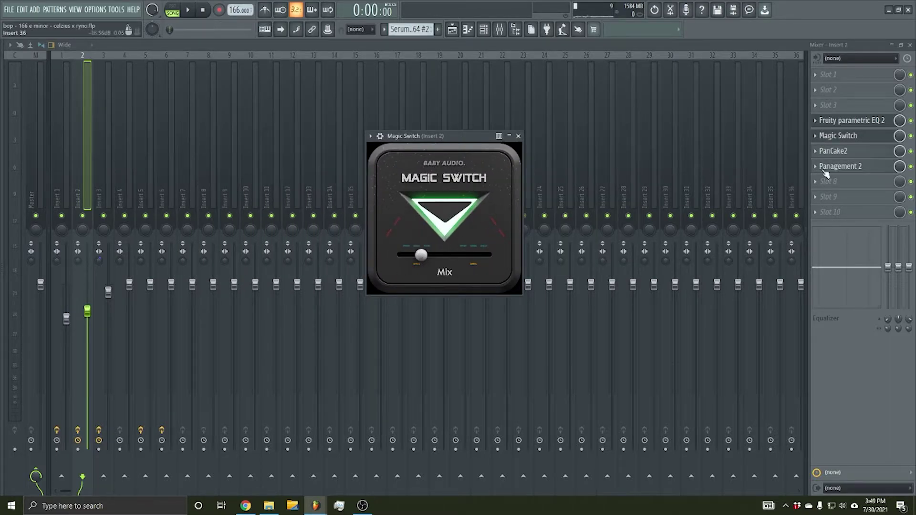
# Step: Examine Insert 2's PanCake2 panning curve, close it, and bring up the Panagement 2 settings
pyautogui.click(877, 152)
pyautogui.moveTo(261, 107); pyautogui.dragTo(379, 103)
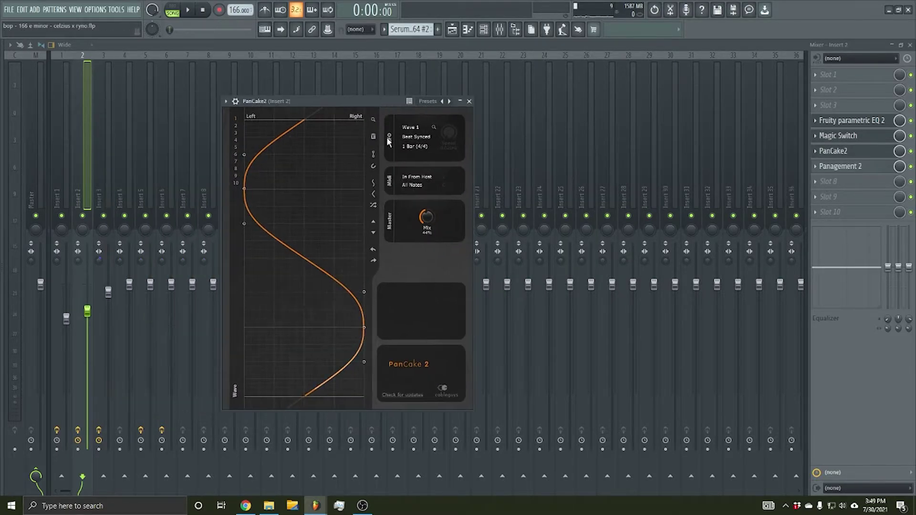
pyautogui.click(869, 155)
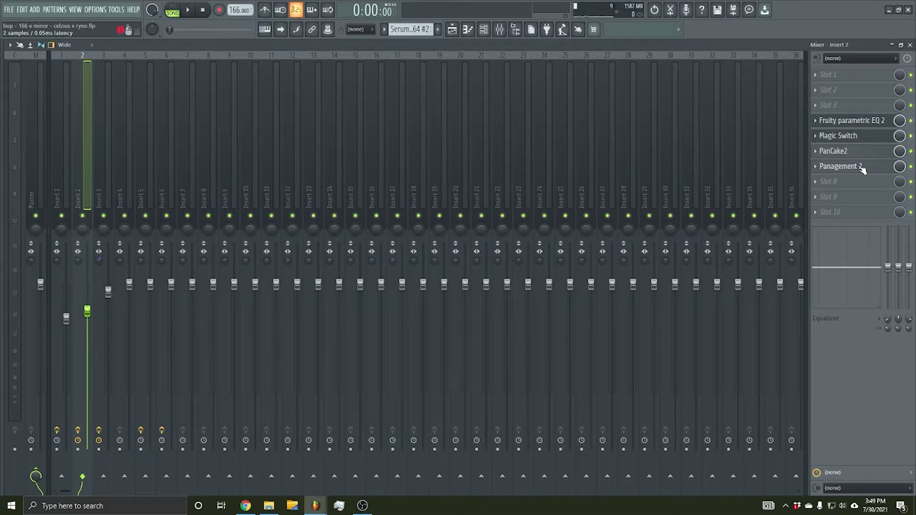
pyautogui.click(863, 168)
pyautogui.moveTo(365, 139); pyautogui.dragTo(512, 115)
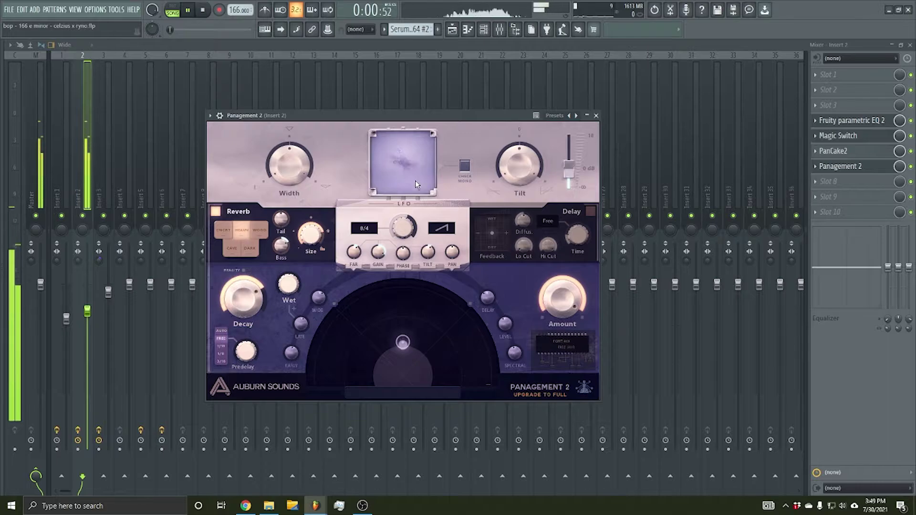
# Step: Close Panagement 2, return to the playlist, and toggle solo on Track 8's rendered loop to bring all tracks back
pyautogui.click(597, 115)
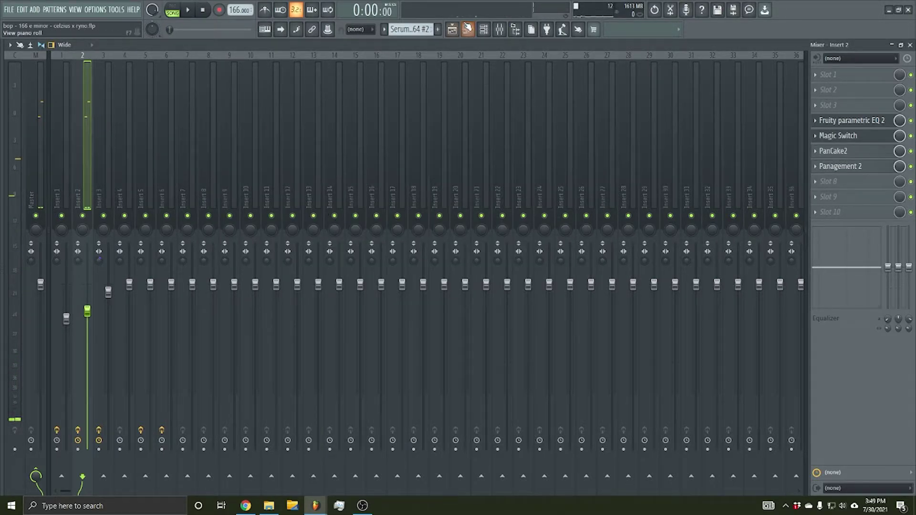
pyautogui.click(454, 32)
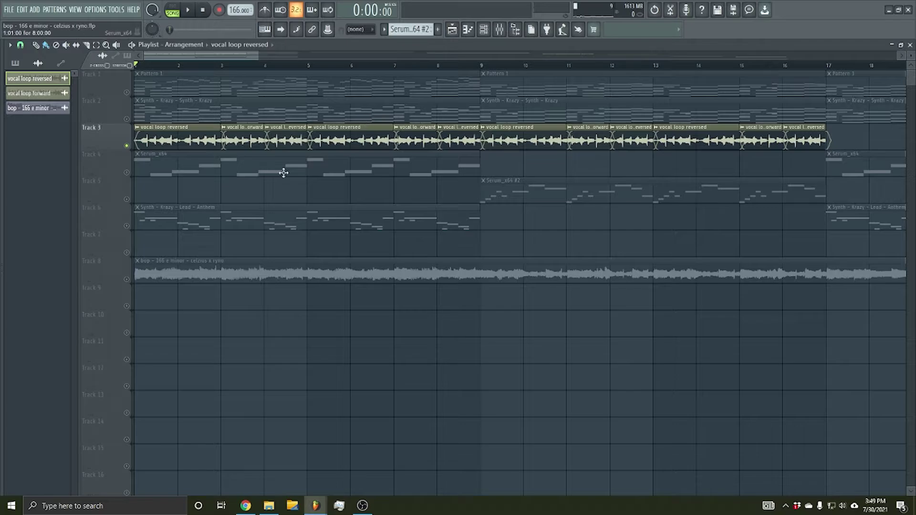
pyautogui.rightClick(127, 280)
pyautogui.scroll(-5, 171, 68)
pyautogui.rightClick(127, 280)
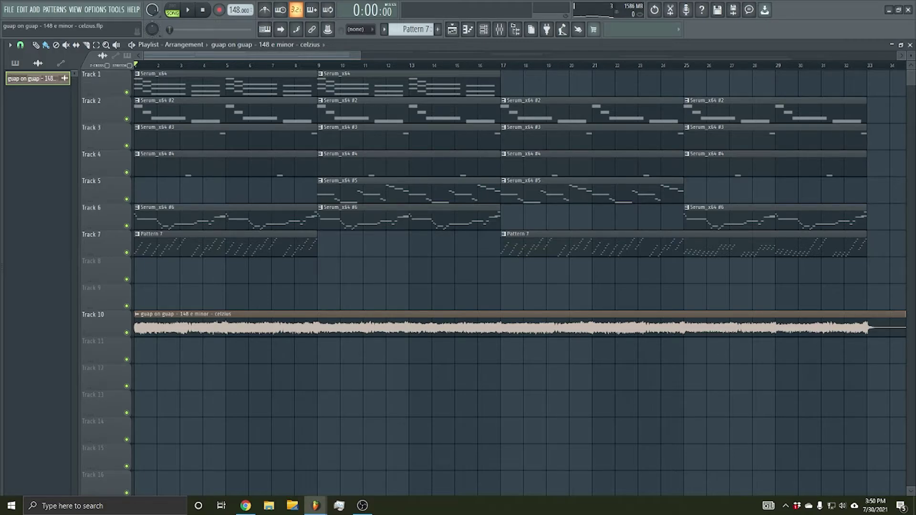
# Step: Solo the rendered guap on guap loop on Track 10 and play it through
pyautogui.rightClick(126, 333)
pyautogui.press('space')
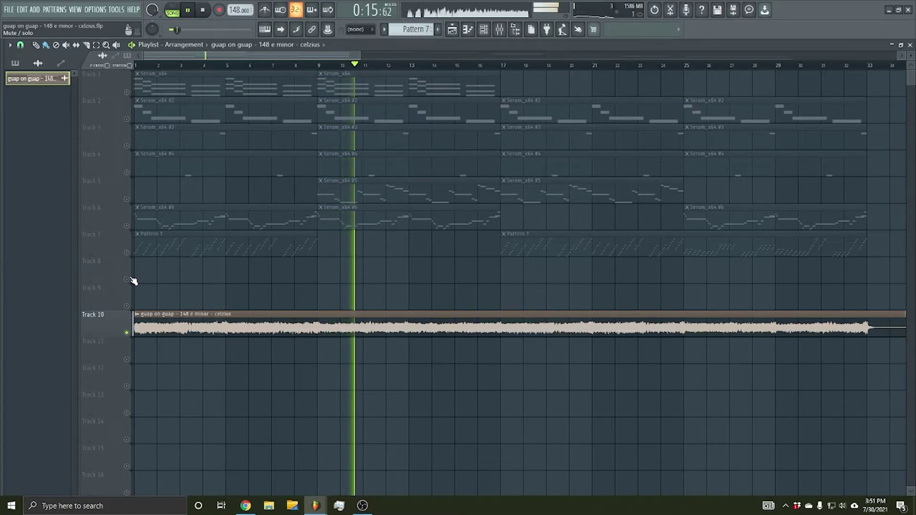
pyautogui.scroll(-3, 552, 66)
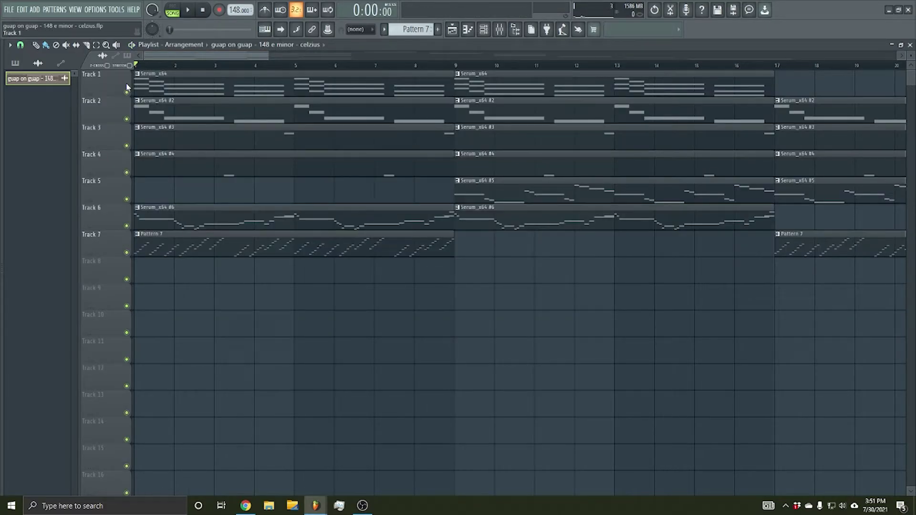
# Step: Solo Track 1 and play it while reviewing the chord notes of its Serum_x64 pattern, and stop playback
pyautogui.rightClick(127, 92)
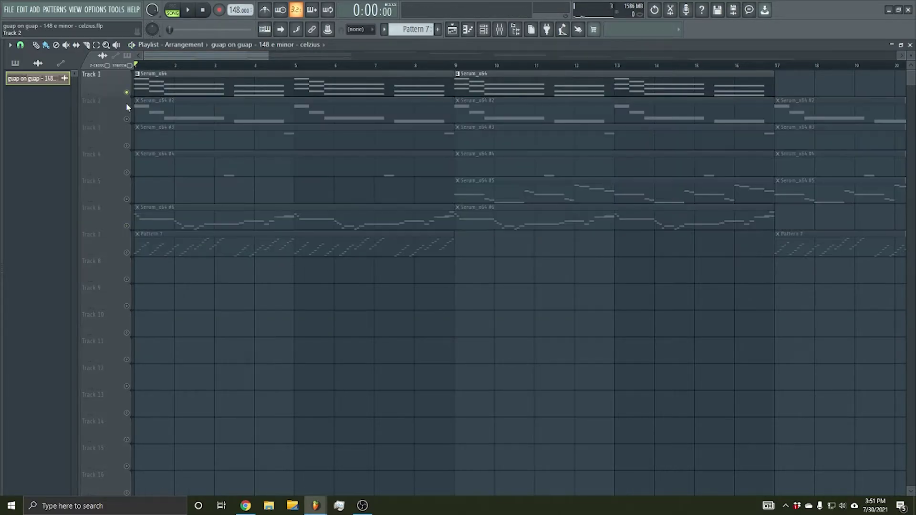
pyautogui.press('space')
pyautogui.doubleClick(174, 85)
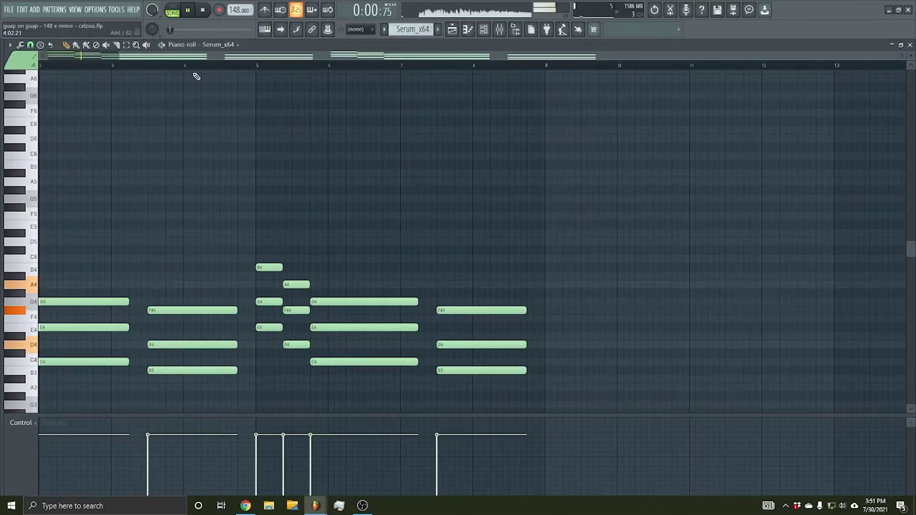
pyautogui.scroll(1, 238, 131)
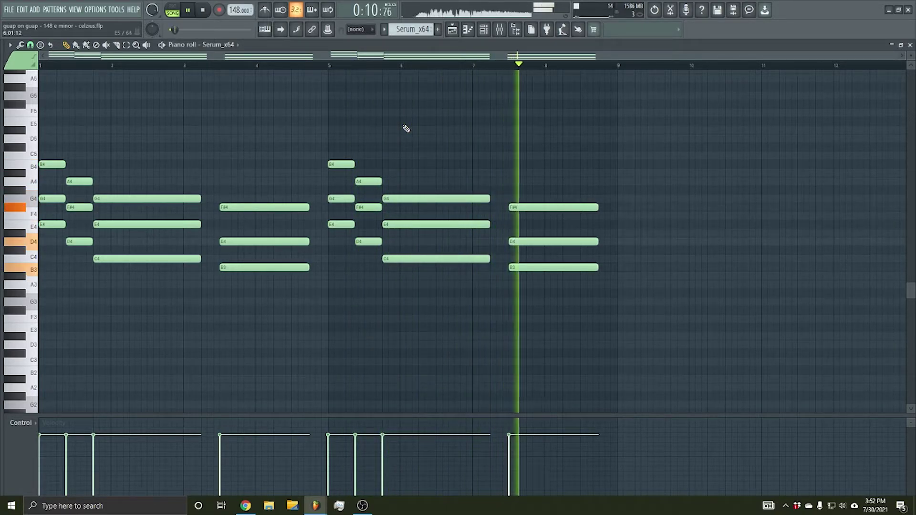
pyautogui.press('space')
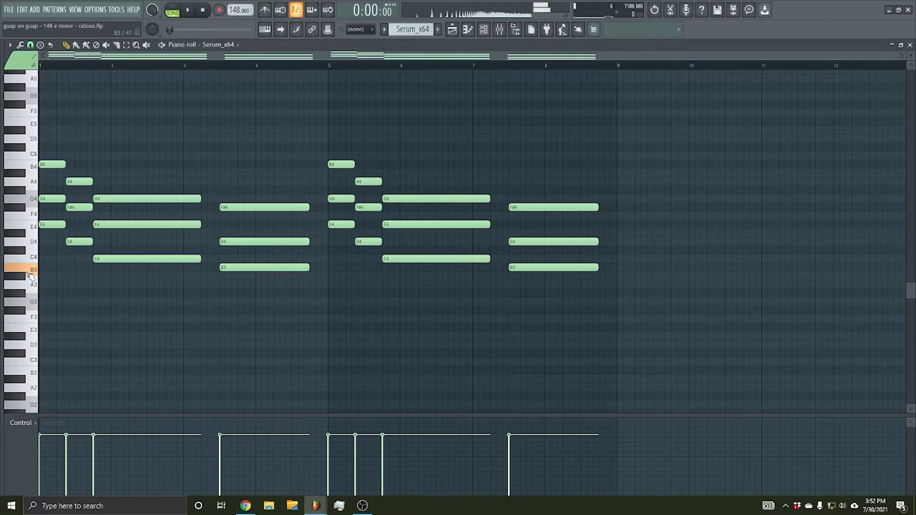
# Step: Unmute Track 2 in the playlist and listen to its Serum_x64 #2 bass notes together with the Track 1 chords
pyautogui.click(469, 30)
pyautogui.click(127, 119)
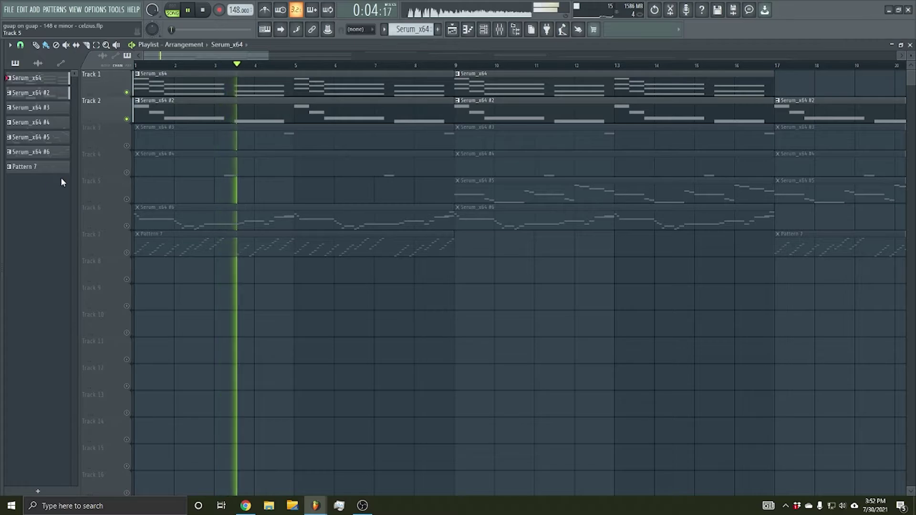
pyautogui.press('space')
# Step: Solo mixer Insert 1, examine its Fruity Parametric EQ 2 curve during playback, and close the effect
pyautogui.press('F9')
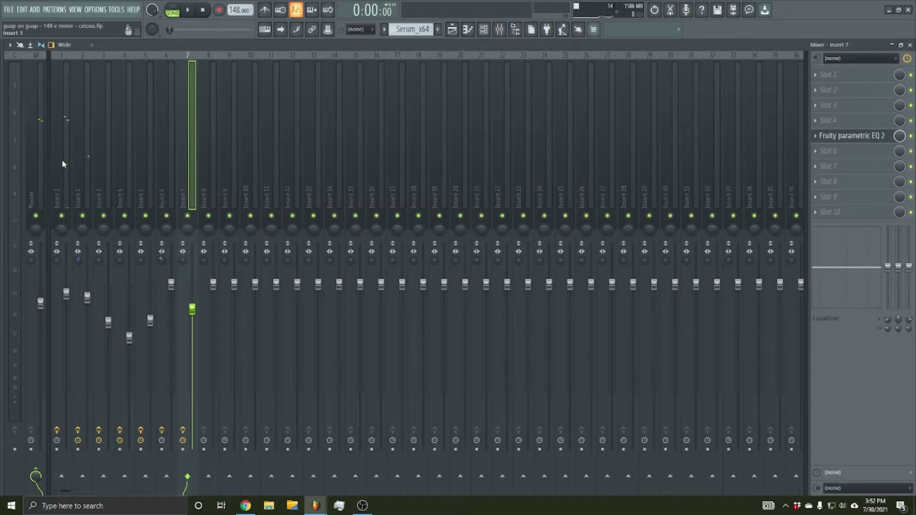
pyautogui.click(62, 164)
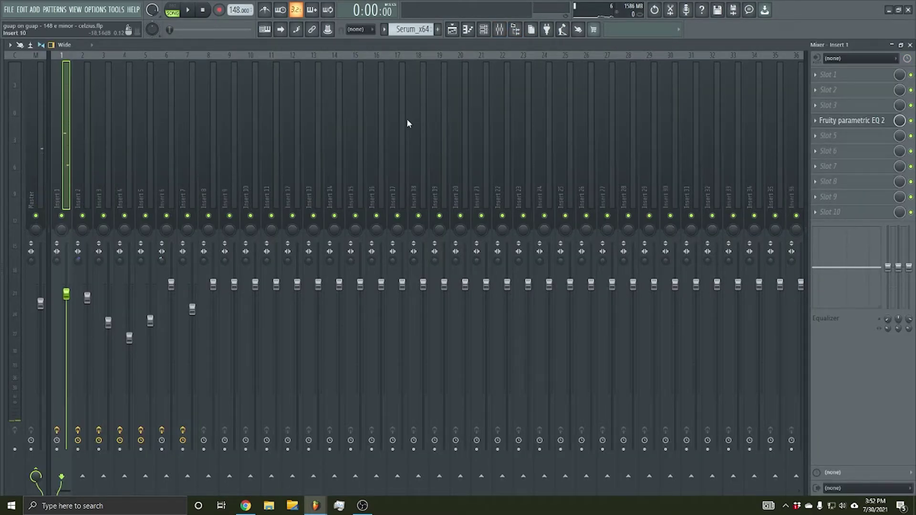
pyautogui.click(878, 125)
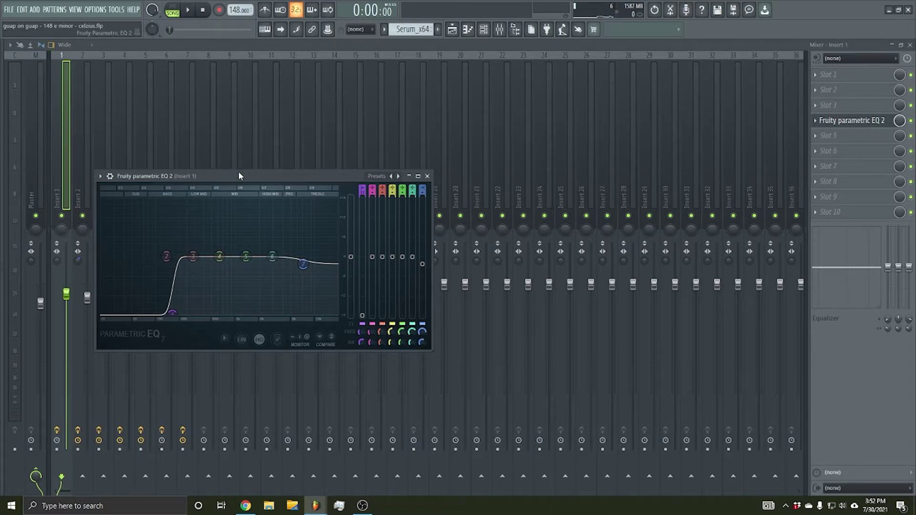
pyautogui.moveTo(241, 174); pyautogui.dragTo(453, 166)
pyautogui.press('Escape')
pyautogui.press('space')
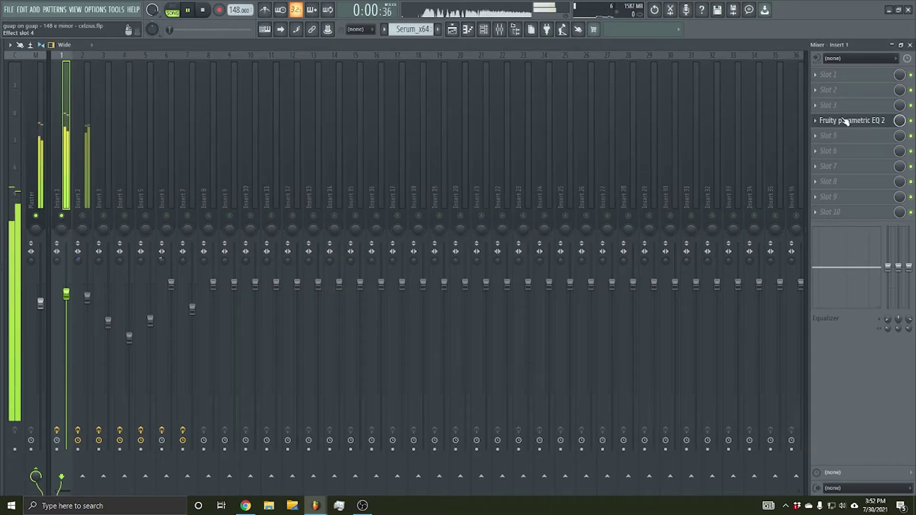
pyautogui.click(837, 121)
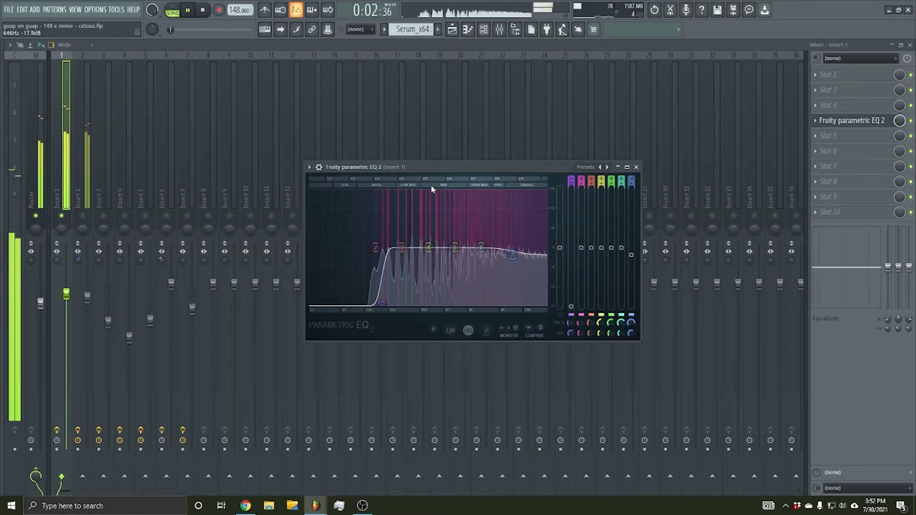
pyautogui.press('space')
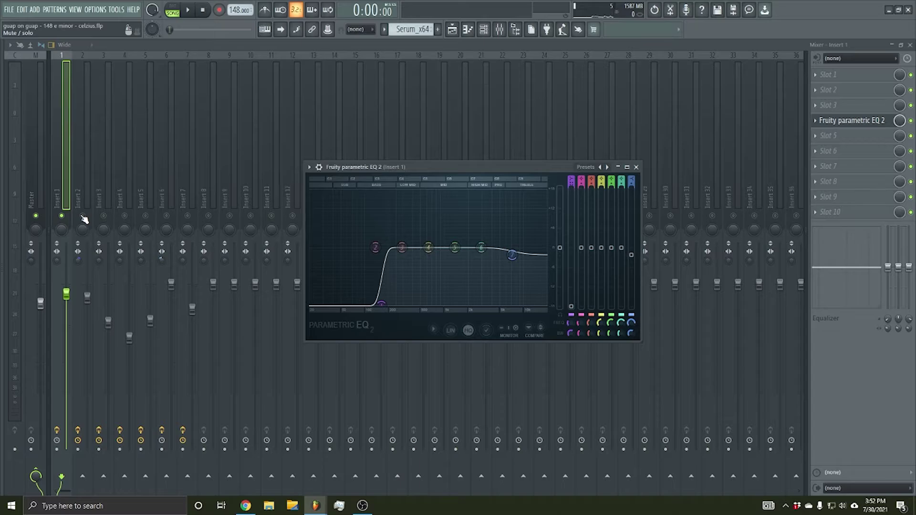
pyautogui.press('Escape')
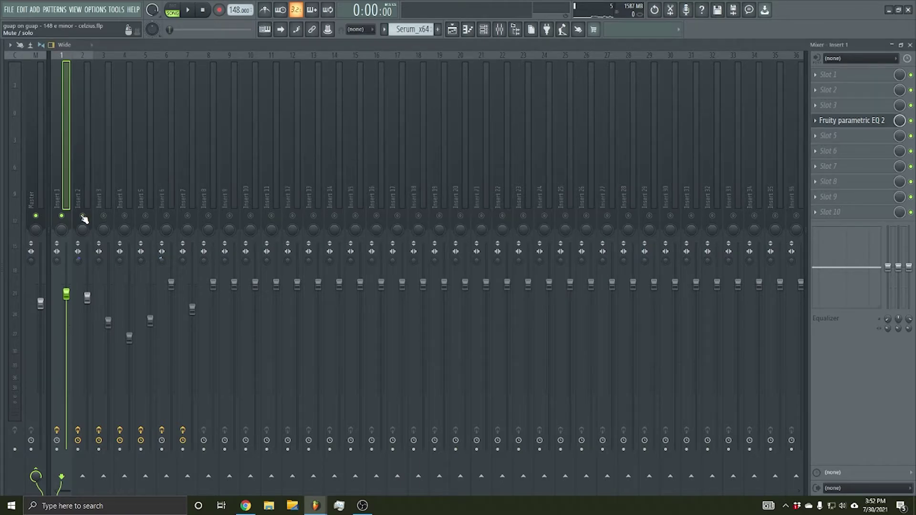
# Step: Enable mixer Insert 2 alongside Insert 1 and examine Insert 2's Fruity Parametric EQ 2 during playback
pyautogui.click(84, 174)
pyautogui.click(816, 137)
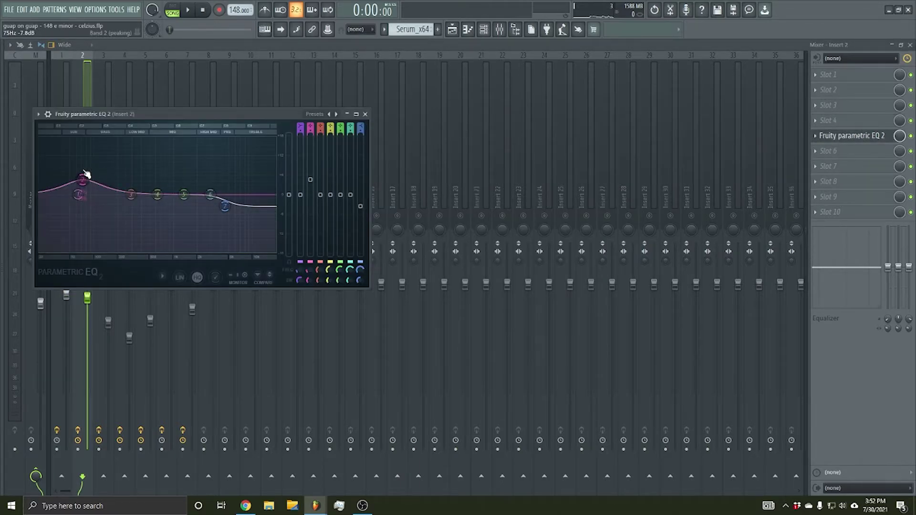
pyautogui.moveTo(234, 117); pyautogui.dragTo(603, 144)
pyautogui.press('space')
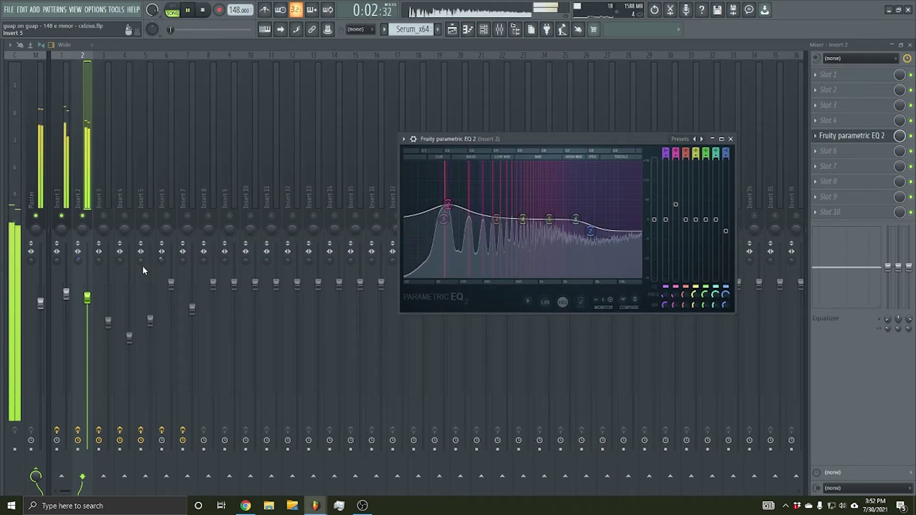
# Step: Unmute Tracks 3 and 4 in the playlist and play the arrangement from bar 3
pyautogui.click(451, 29)
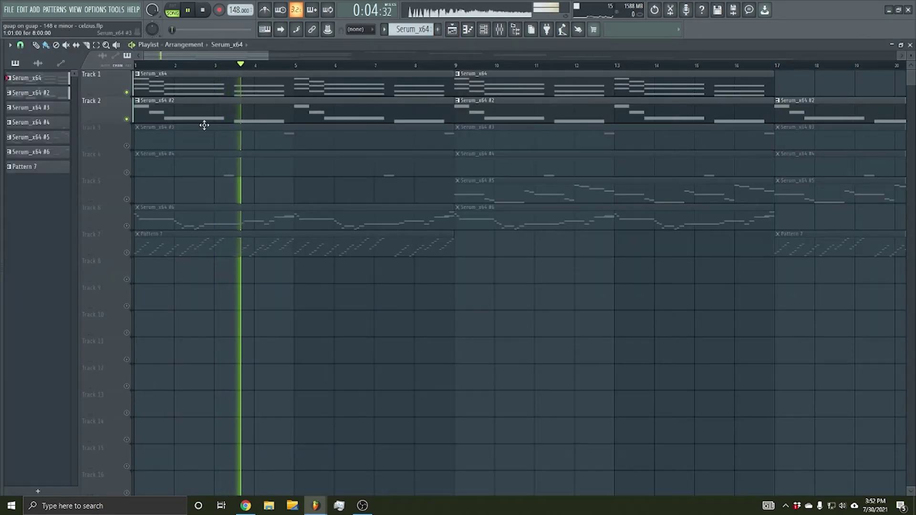
pyautogui.press('space')
pyautogui.click(126, 146)
pyautogui.click(127, 172)
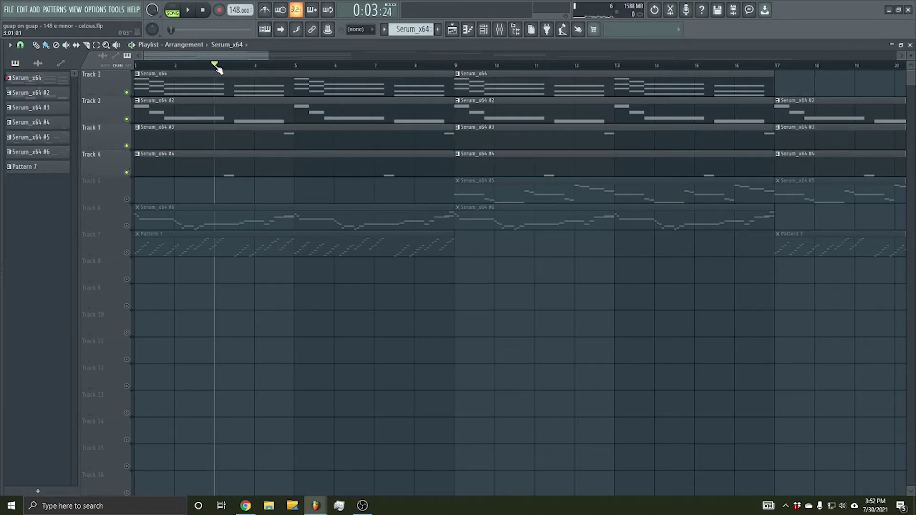
pyautogui.press('space')
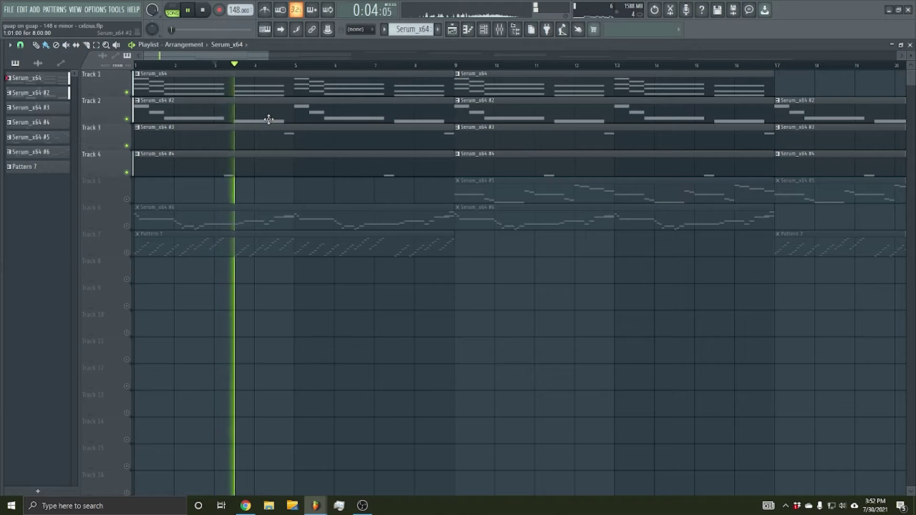
pyautogui.press('space')
# Step: Turn all mixer inserts back on and play the section from bar 3 to check the levels
pyautogui.click(500, 31)
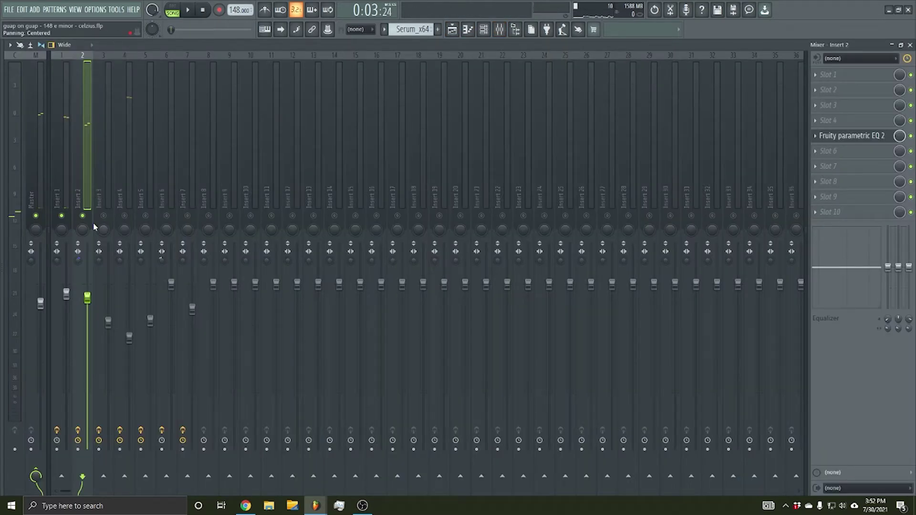
pyautogui.rightClick(175, 214)
pyautogui.rightClick(176, 213)
pyautogui.press('space')
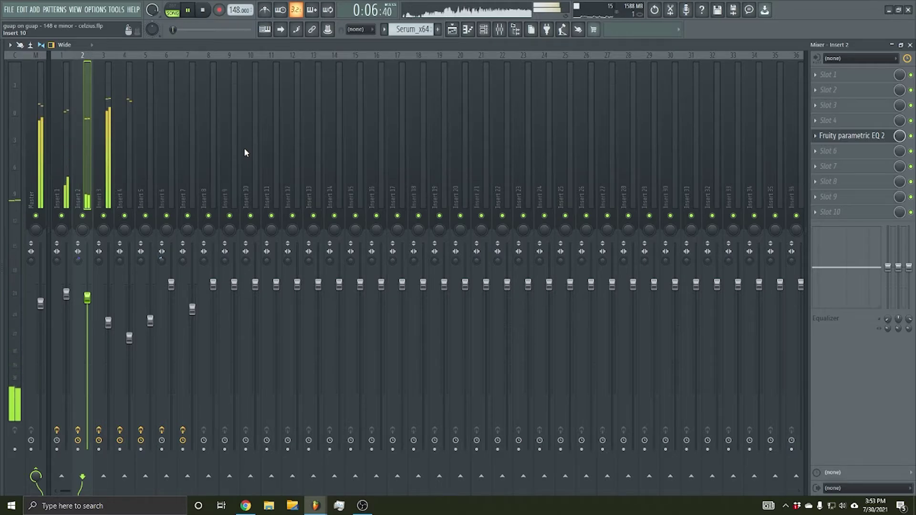
pyautogui.press('space')
# Step: Inspect the Fruity Parametric EQ 2 curves on mixer Inserts 4 and 3
pyautogui.click(111, 178)
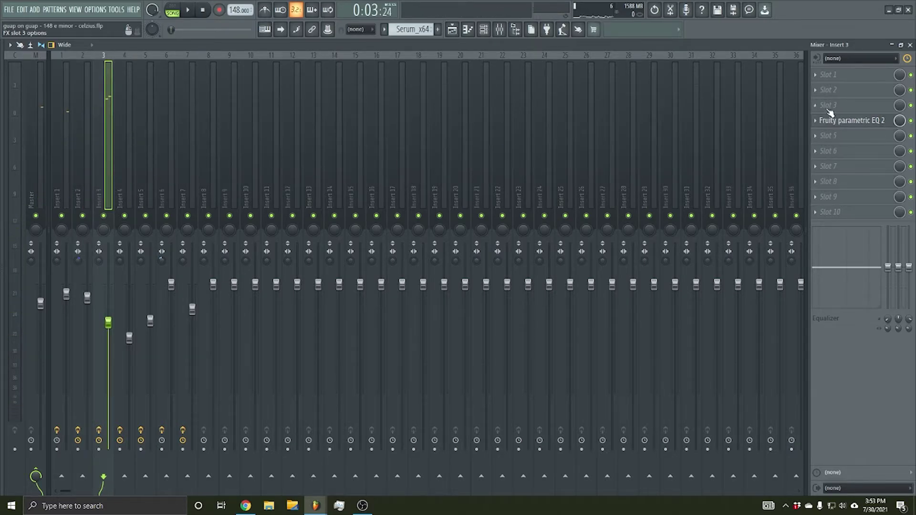
pyautogui.click(123, 173)
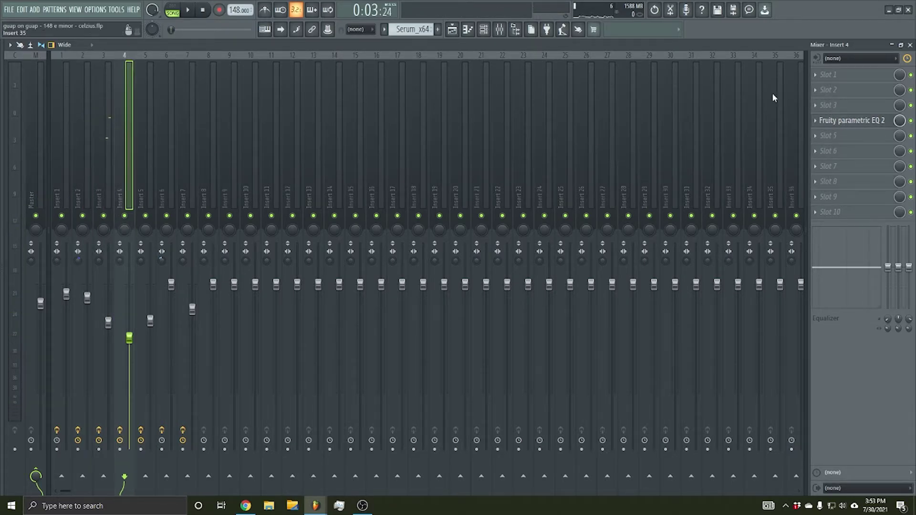
pyautogui.click(852, 119)
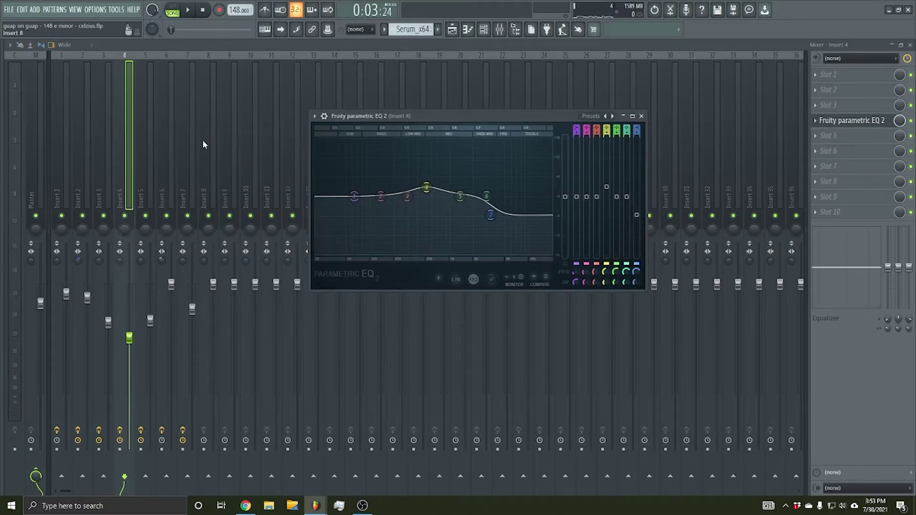
pyautogui.click(110, 170)
pyautogui.click(817, 120)
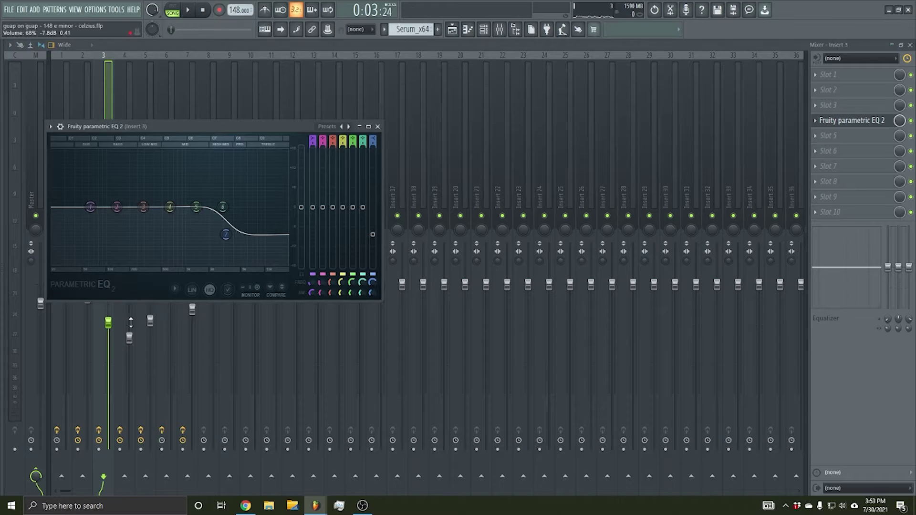
pyautogui.moveTo(234, 133); pyautogui.dragTo(527, 106)
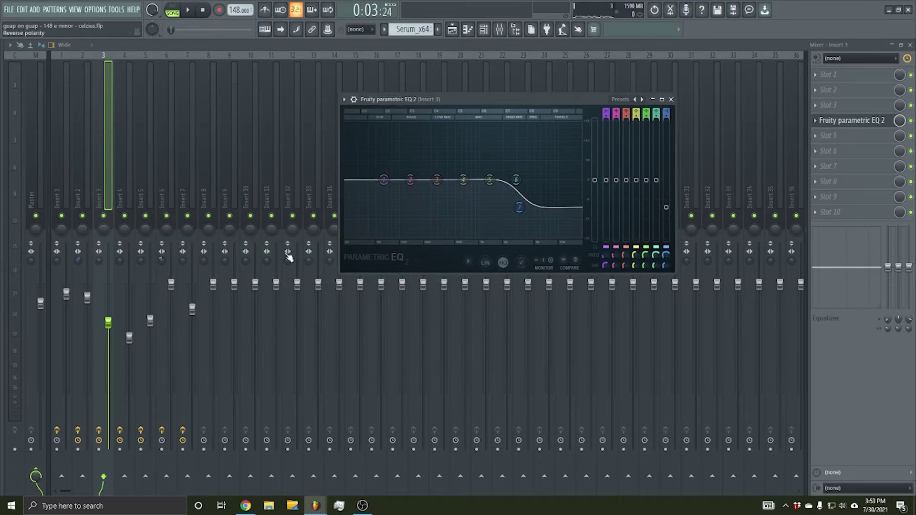
pyautogui.click(110, 176)
# Step: Play Tracks 1 to 4 together while checking their mixer levels, return to the playlist, and stop playback
pyautogui.click(448, 33)
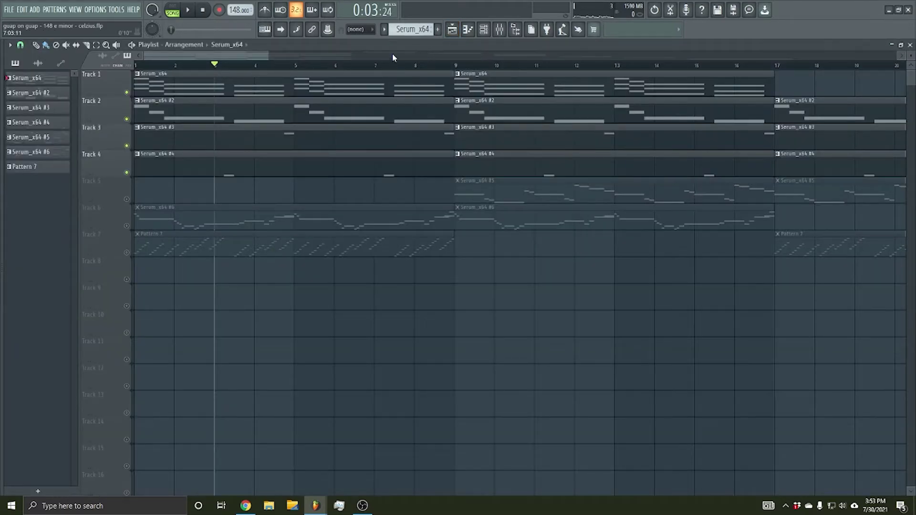
pyautogui.press('space')
pyautogui.press('F9')
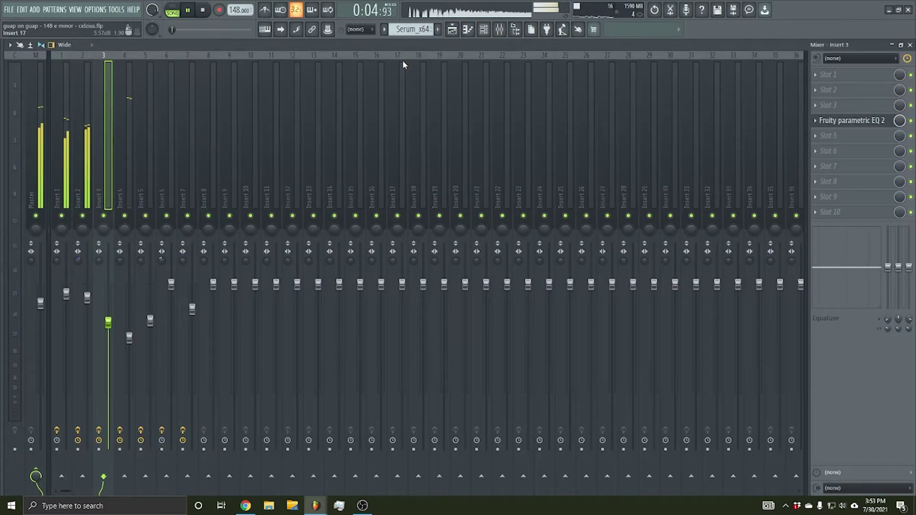
pyautogui.click(453, 31)
pyautogui.press('space')
# Step: Unmute Track 6 in the playlist and check its level in the mixer
pyautogui.click(126, 226)
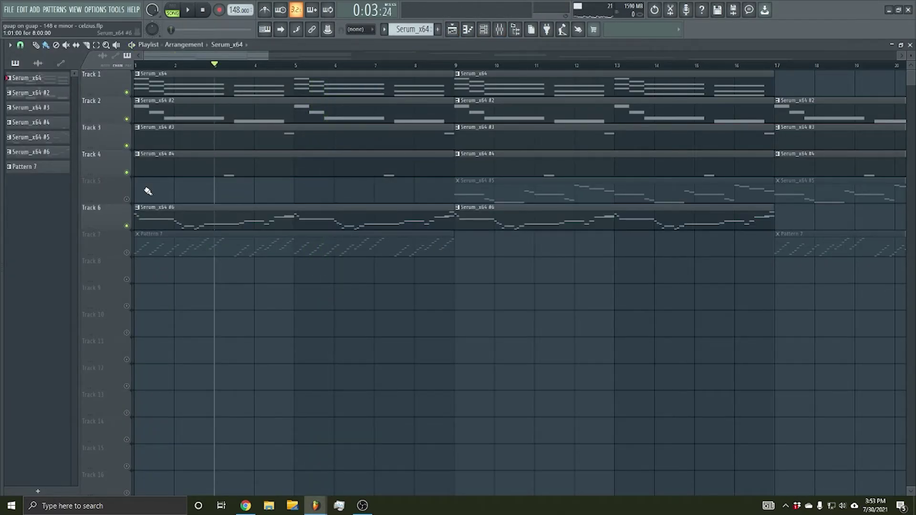
pyautogui.click(500, 30)
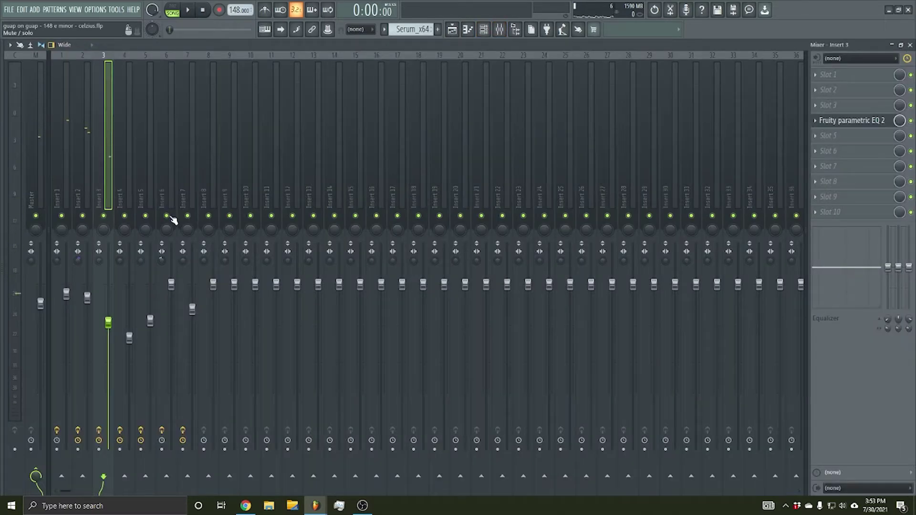
pyautogui.click(465, 26)
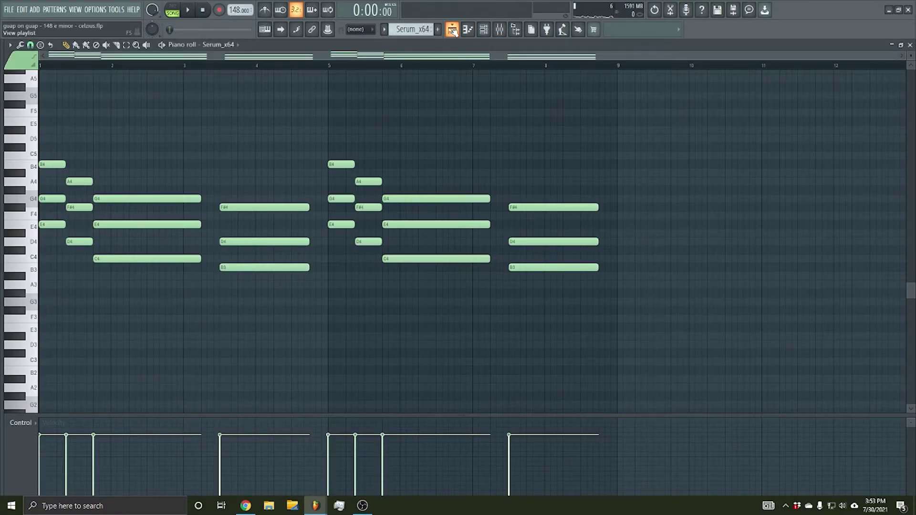
pyautogui.click(452, 30)
# Step: Review the notes of the Serum_x64 #6 pattern on Track 6 in the piano roll while playing the song
pyautogui.doubleClick(152, 210)
pyautogui.hscroll(5, 217, 63)
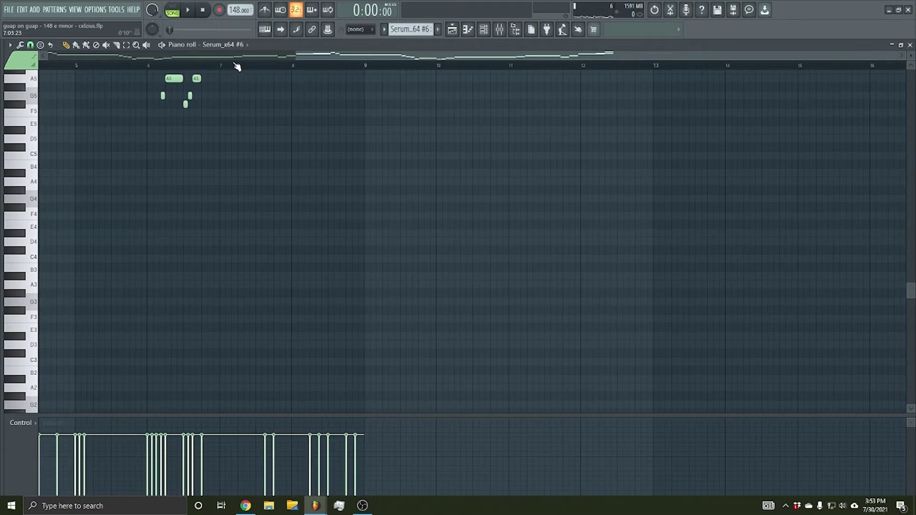
pyautogui.hscroll(-5, 237, 66)
pyautogui.press('space')
pyautogui.scroll(5, 230, 114)
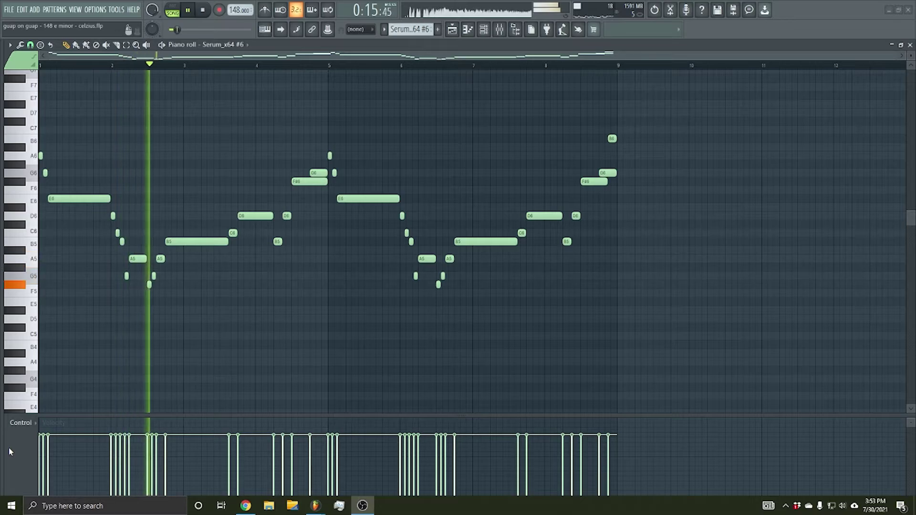
pyautogui.press('space')
pyautogui.click(452, 30)
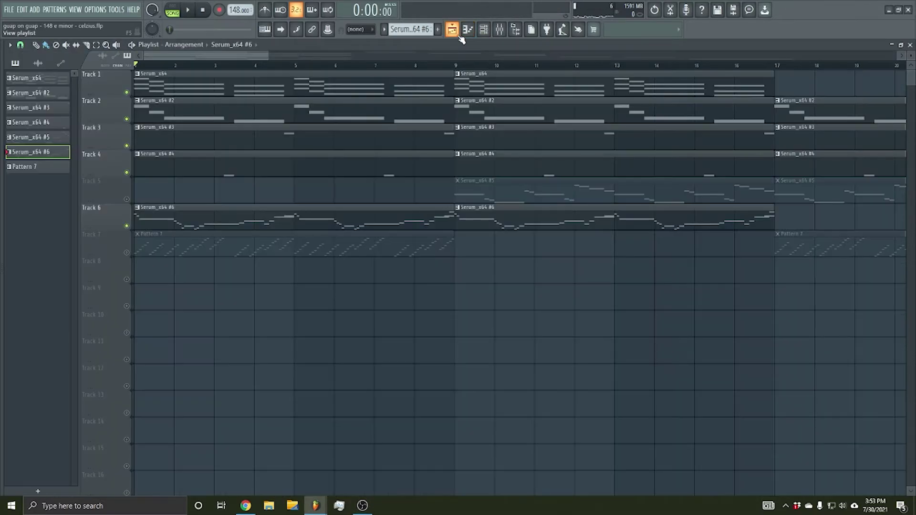
# Step: Inspect the Fruity Parametric EQ 2 curve on mixer Insert 6 during playback from the start, and close it
pyautogui.scroll(-3, 225, 72)
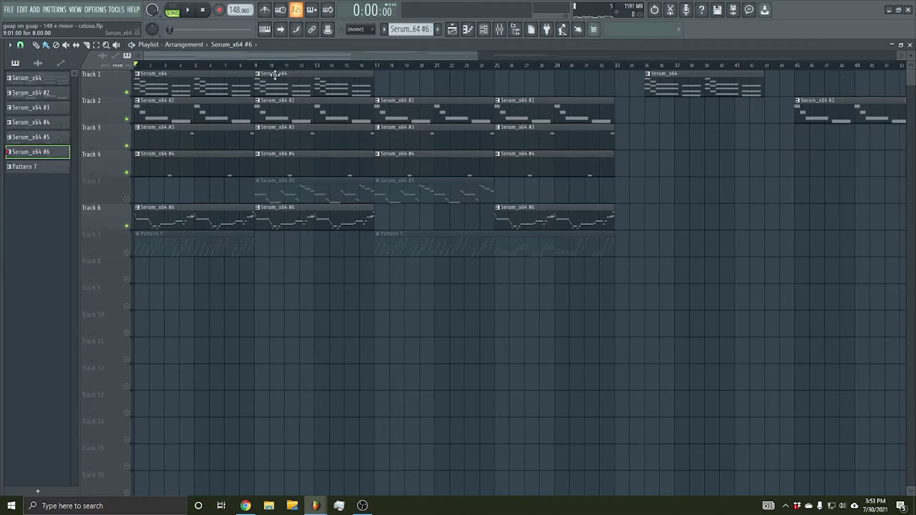
pyautogui.click(498, 29)
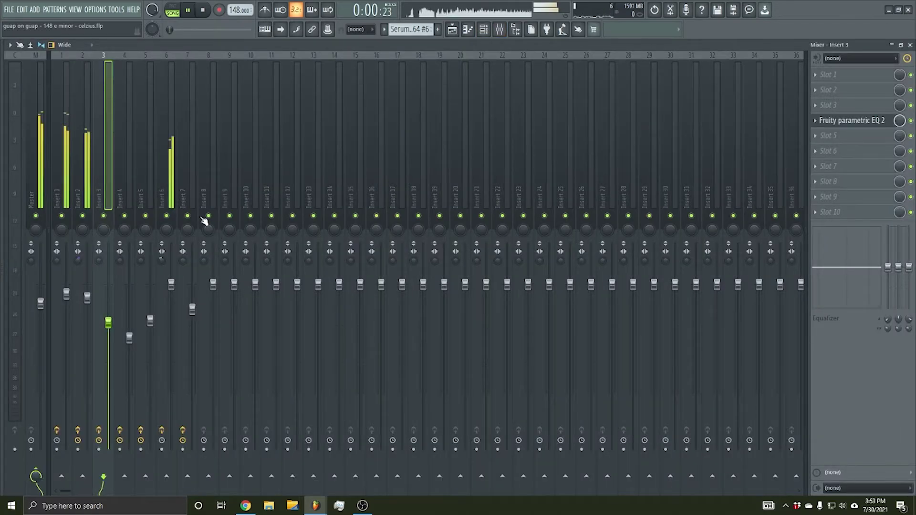
pyautogui.click(160, 267)
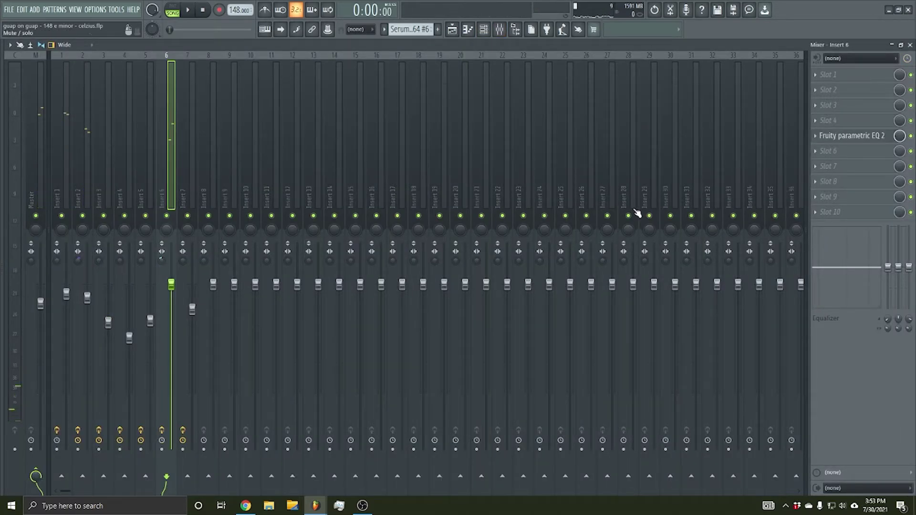
pyautogui.click(879, 138)
pyautogui.press('space')
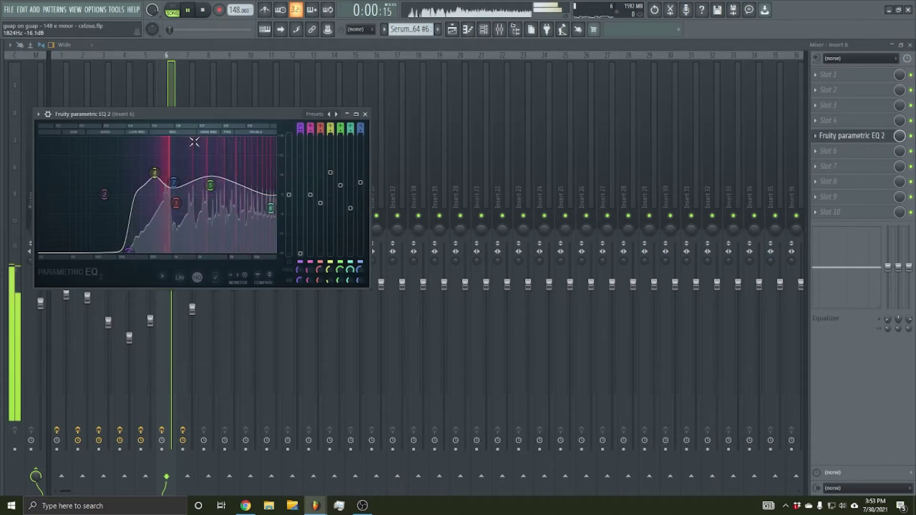
pyautogui.press('space')
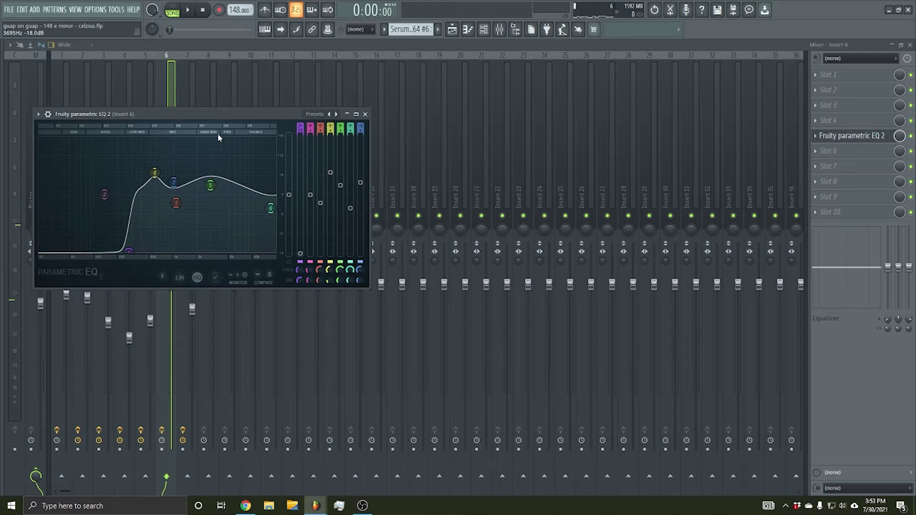
pyautogui.click(365, 114)
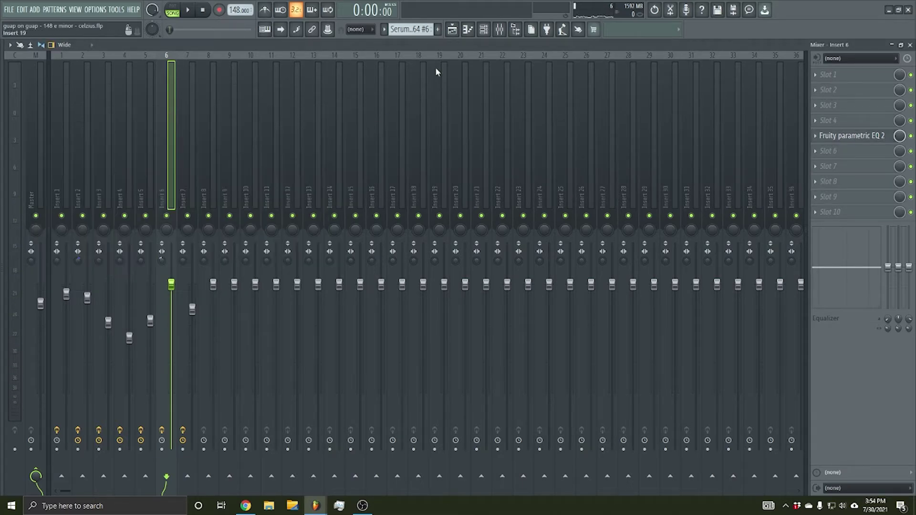
# Step: Unmute Track 5, mute Track 6, and play the arrangement from bar 9
pyautogui.press('F5')
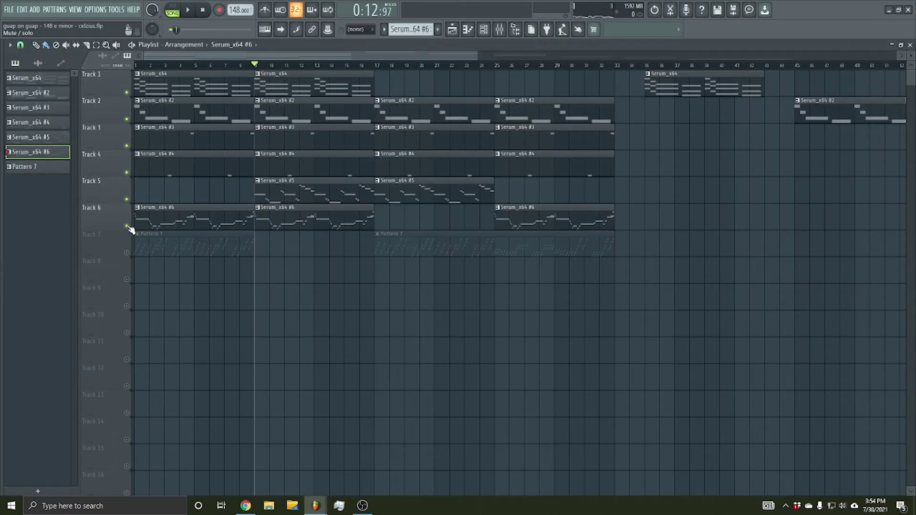
pyautogui.click(127, 226)
pyautogui.press('space')
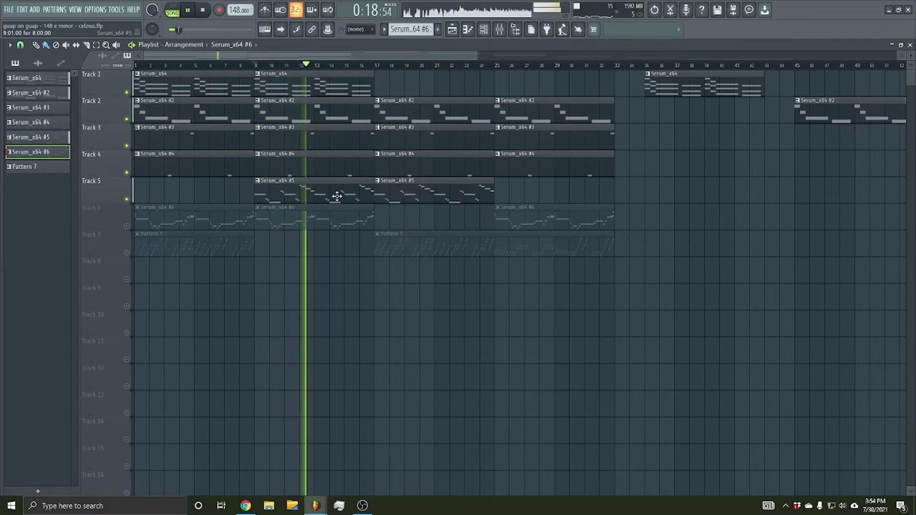
pyautogui.press('space')
# Step: Review the notes of the Serum_x64 #5 pattern and inspect the Insert 5 Fruity Parametric EQ 2 curve during playback
pyautogui.doubleClick(322, 189)
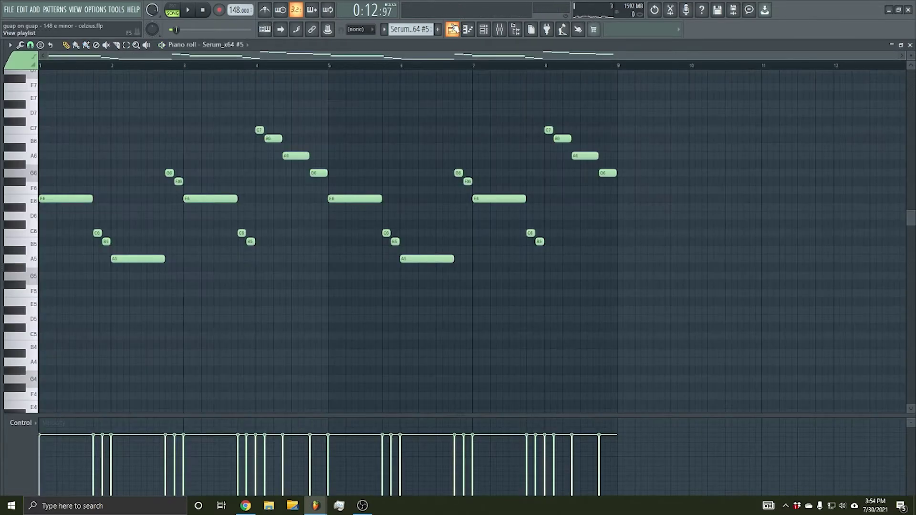
pyautogui.click(499, 31)
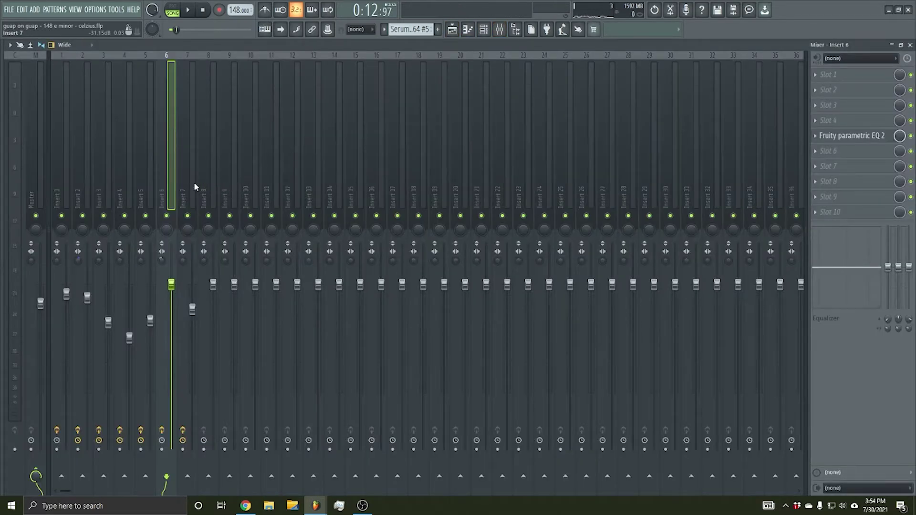
pyautogui.click(148, 181)
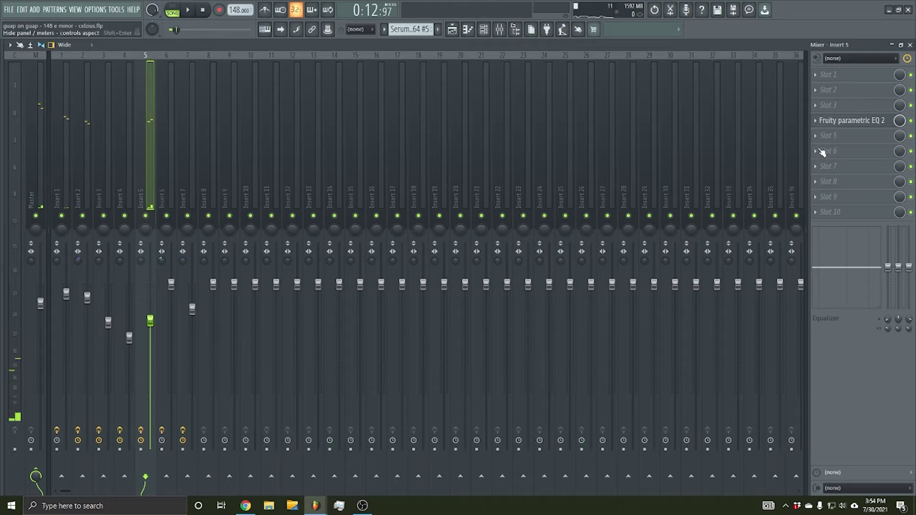
pyautogui.click(841, 123)
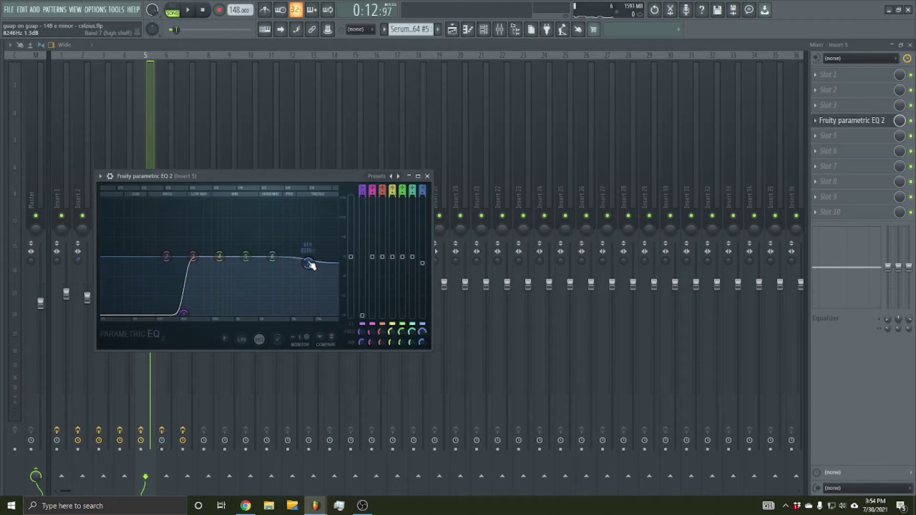
pyautogui.press('space')
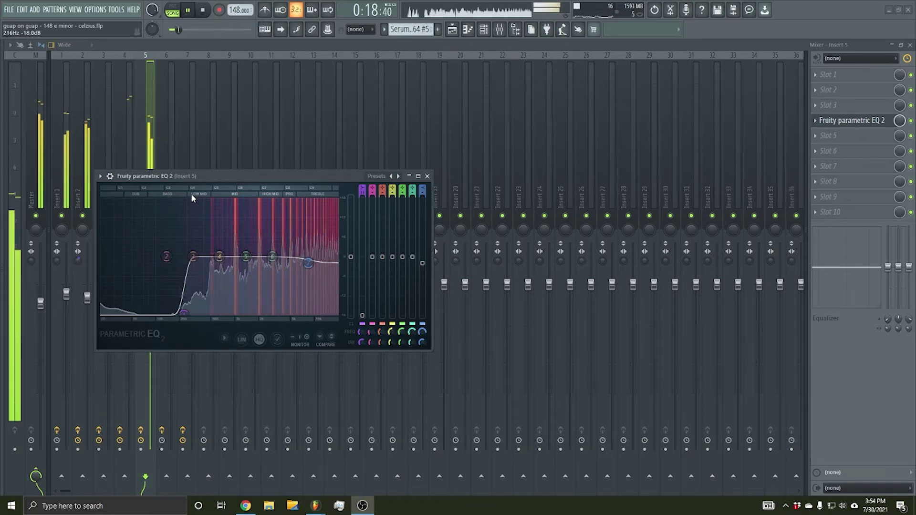
pyautogui.press('space')
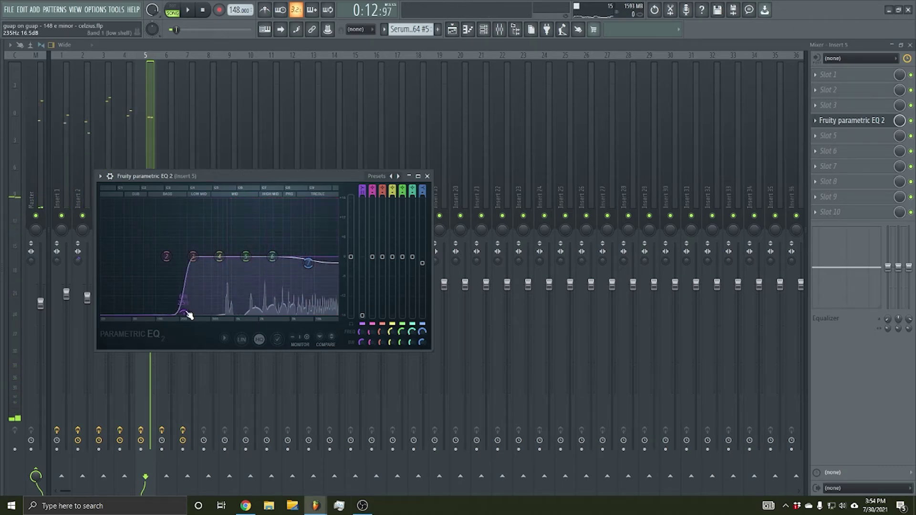
pyautogui.click(420, 177)
# Step: Unmute Tracks 6 and 7 in the playlist and play the full arrangement from bar 17 to bar 33
pyautogui.click(452, 30)
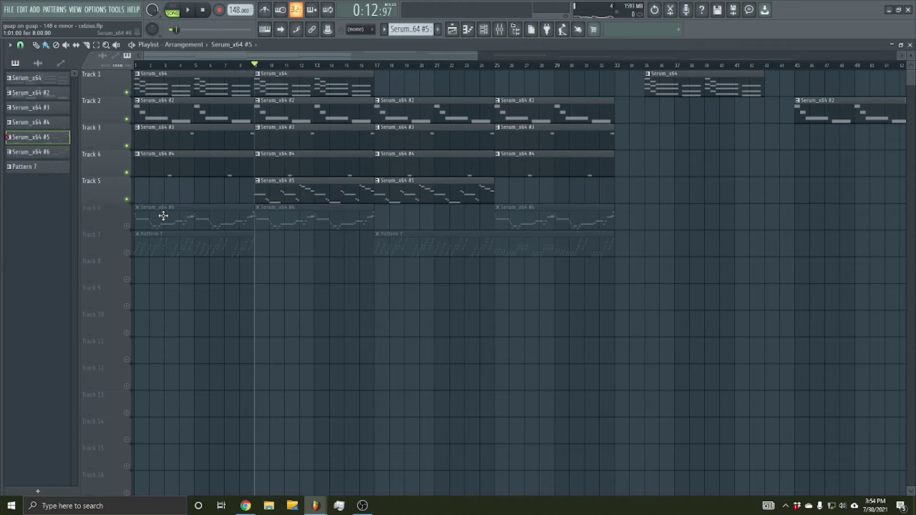
pyautogui.click(127, 227)
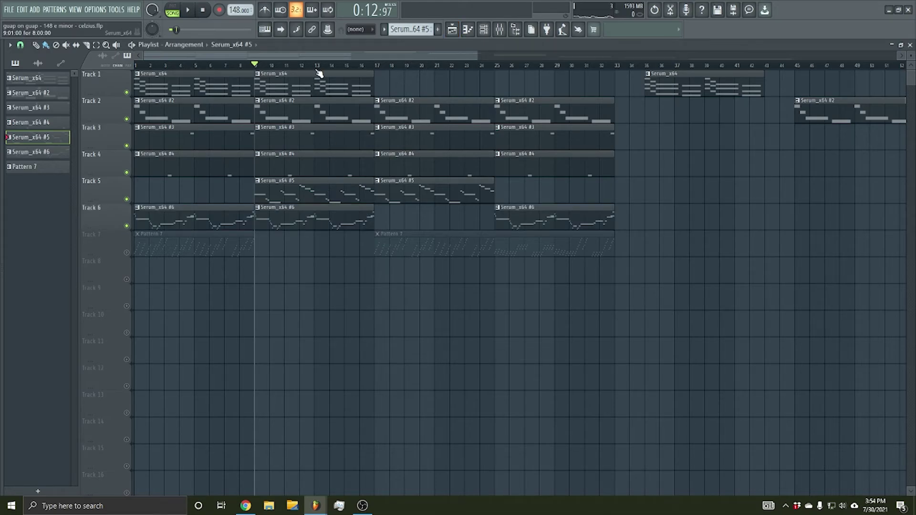
pyautogui.click(127, 253)
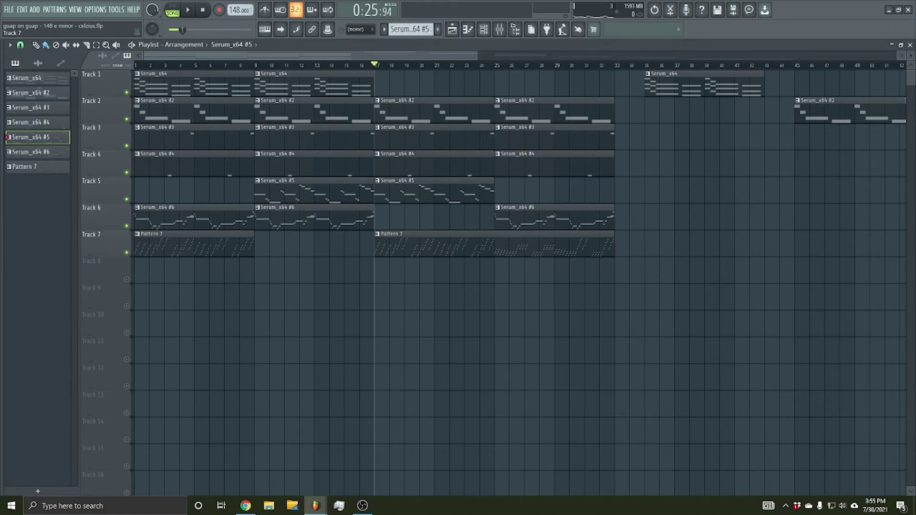
pyautogui.press('space')
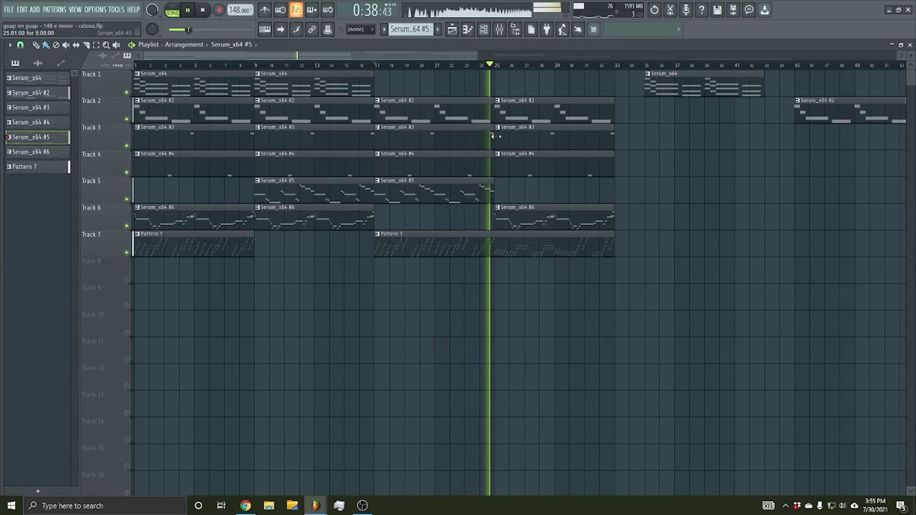
pyautogui.scroll(3, 559, 72)
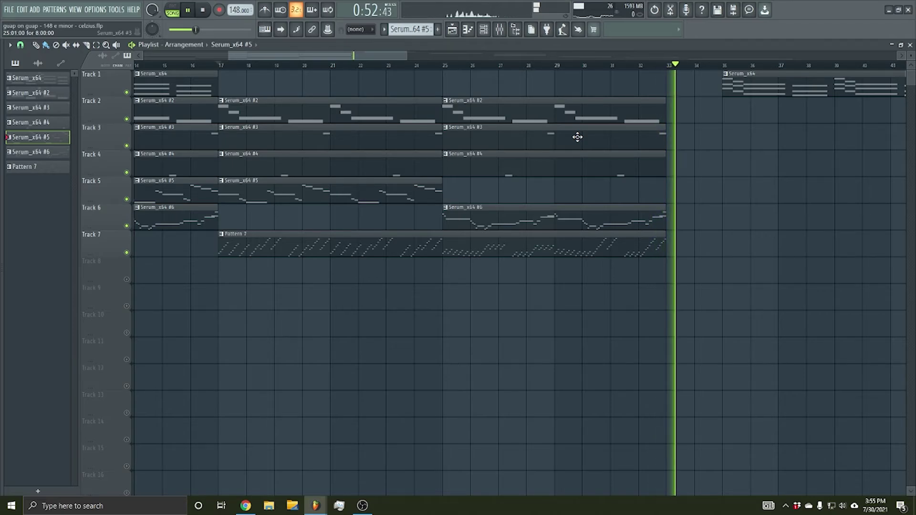
pyautogui.press('space')
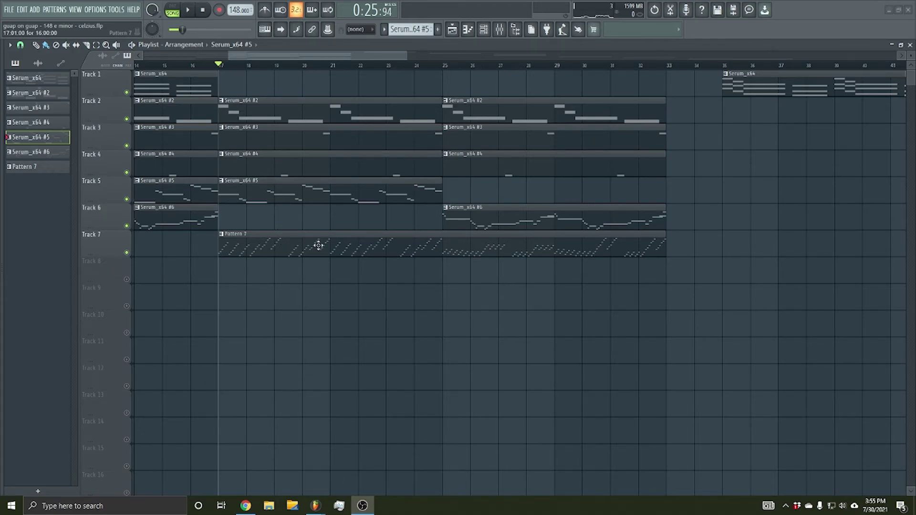
# Step: Open Pattern 7 in the piano roll, switch to pattern playback mode, and play its arpeggio notes
pyautogui.doubleClick(228, 242)
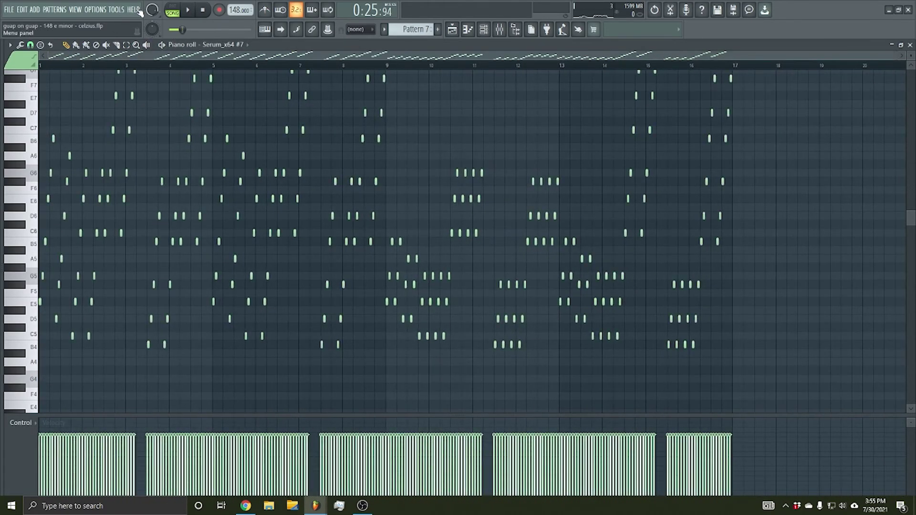
pyautogui.click(175, 9)
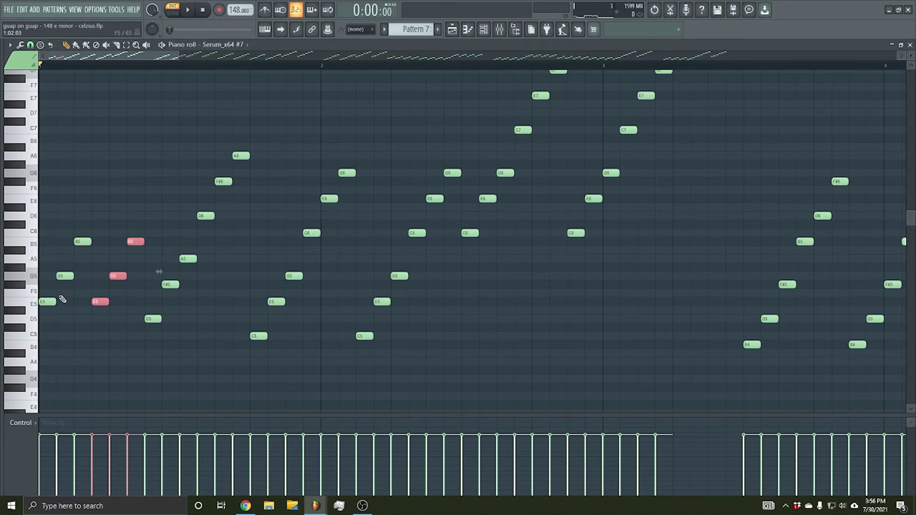
pyautogui.press('space')
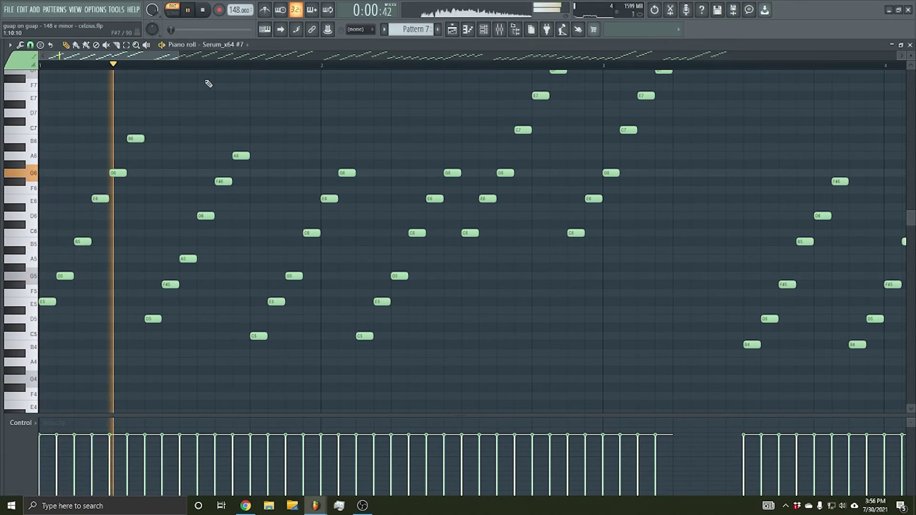
pyautogui.scroll(-2, 221, 72)
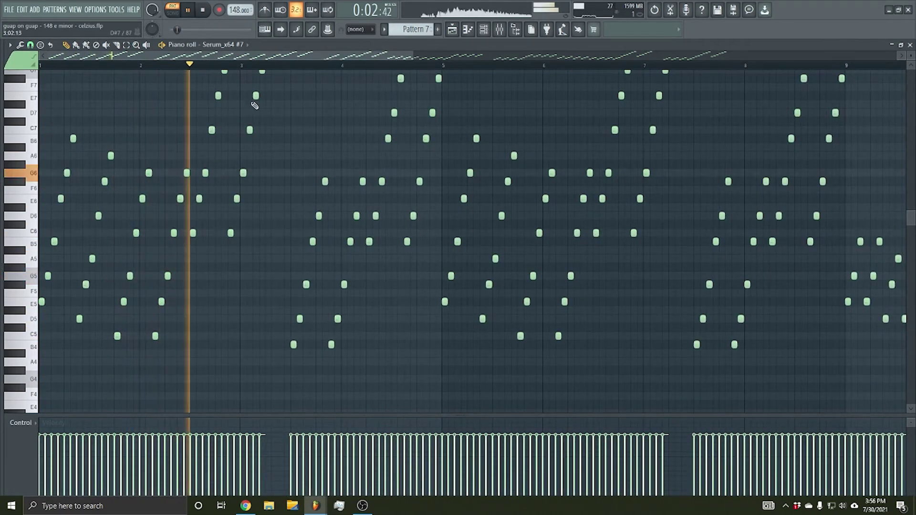
pyautogui.scroll(1, 293, 133)
pyautogui.press('space')
# Step: Shift the arpeggio runs from the middle of bar 2 into bar 3 down an octave, and restore them
pyautogui.moveTo(275, 285); pyautogui.dragTo(198, 91)
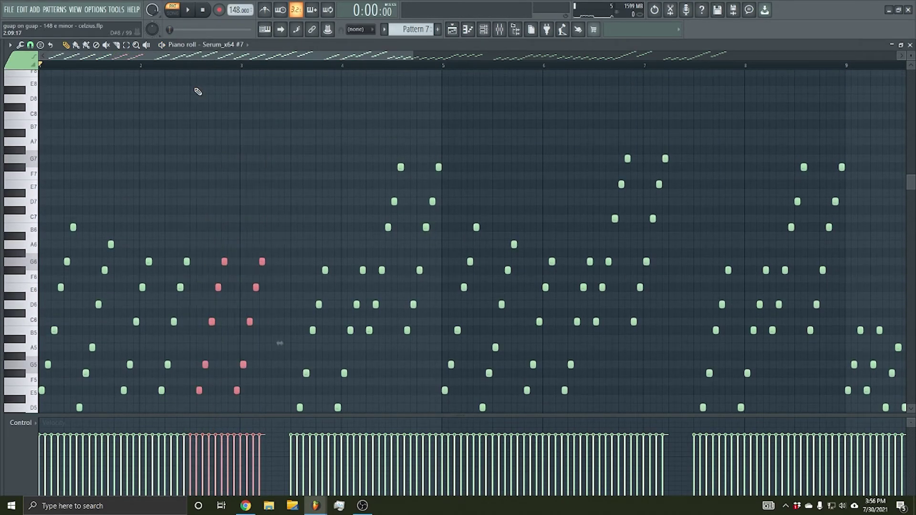
pyautogui.scroll(-5, 204, 124)
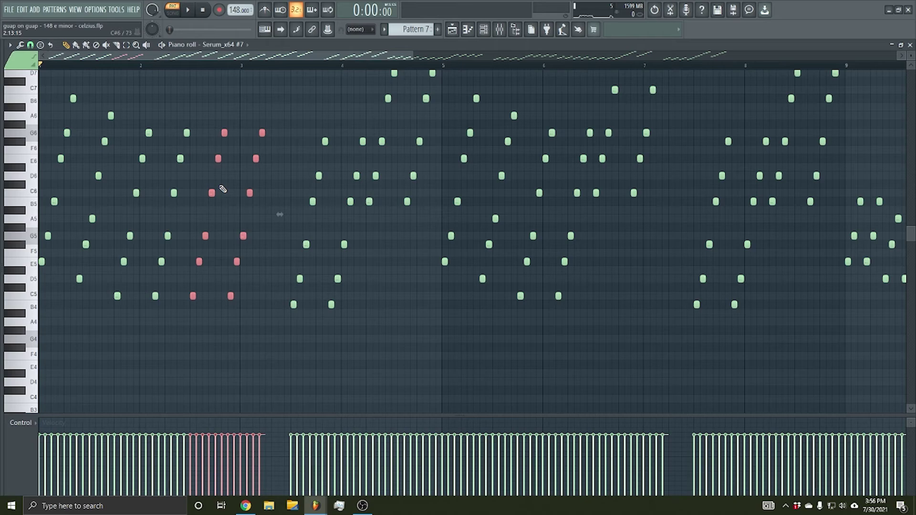
pyautogui.hotkey('ctrl', 'Up')
pyautogui.hotkey('ctrl', 'd')
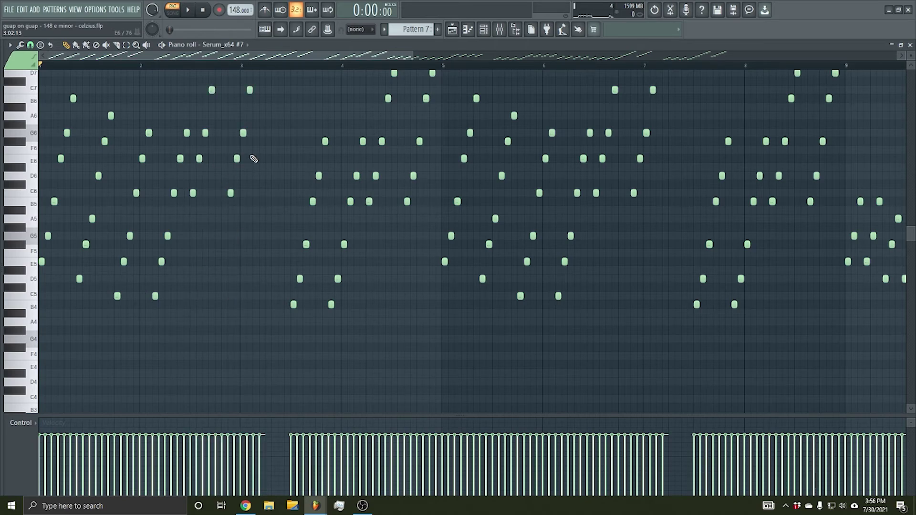
# Step: Play Pattern 7's arpeggio from the start and from the run in the middle of bar 3, checking its higher notes
pyautogui.press('space')
pyautogui.press('space')
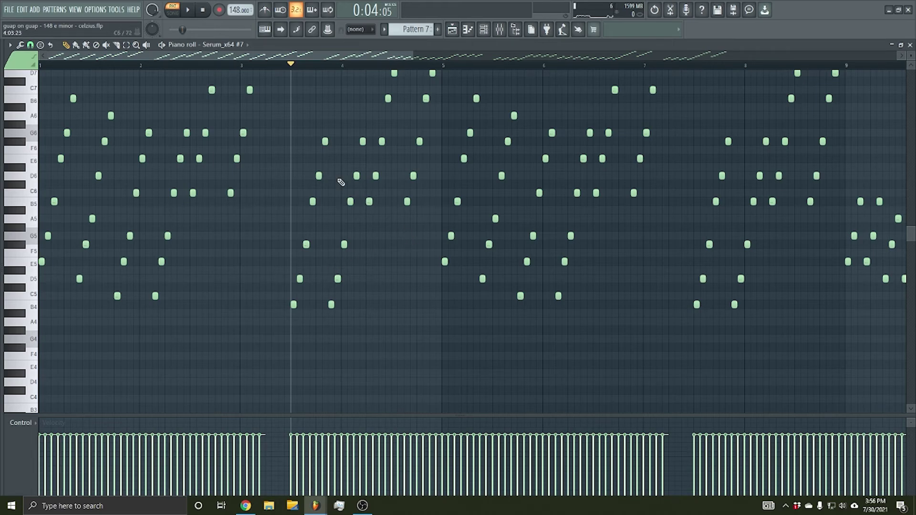
pyautogui.press('space')
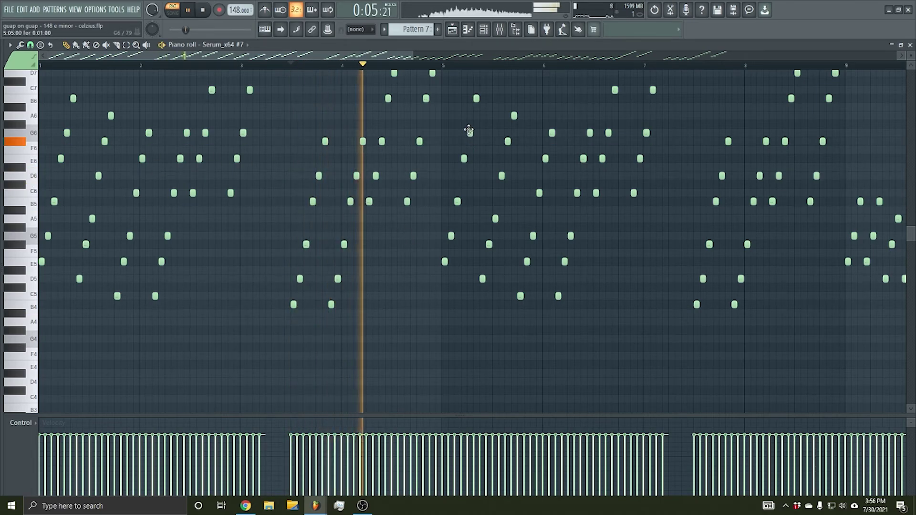
pyautogui.scroll(2, 479, 127)
pyautogui.press('space')
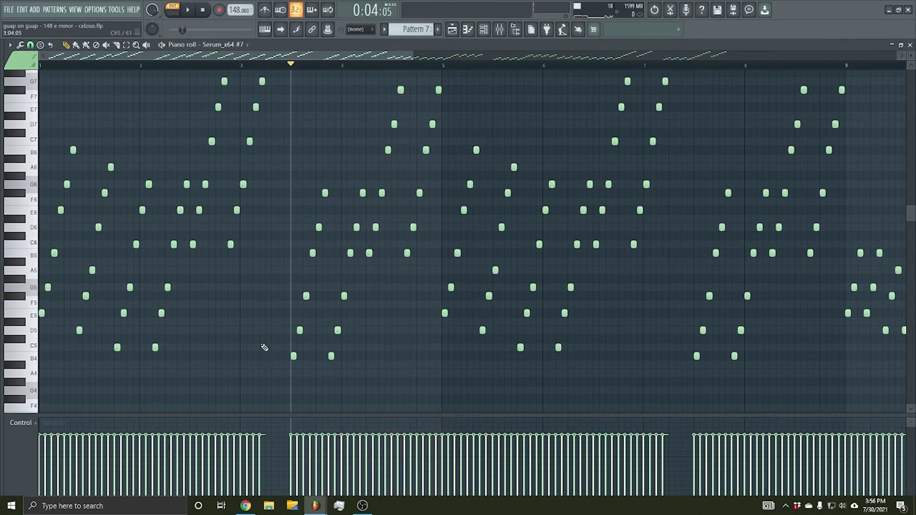
pyautogui.moveTo(267, 357); pyautogui.dragTo(266, 359)
pyautogui.rightClick(277, 356)
# Step: Set Pattern 7's playback position to bar 9 to review its second-half notes, and return to the playlist
pyautogui.scroll(-3, 431, 68)
pyautogui.click(387, 65)
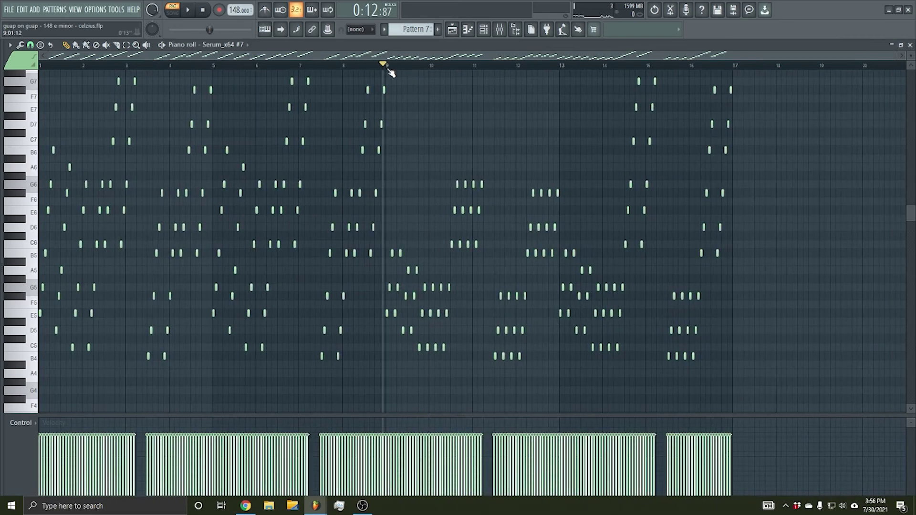
pyautogui.scroll(4, 389, 68)
pyautogui.scroll(-6, 475, 65)
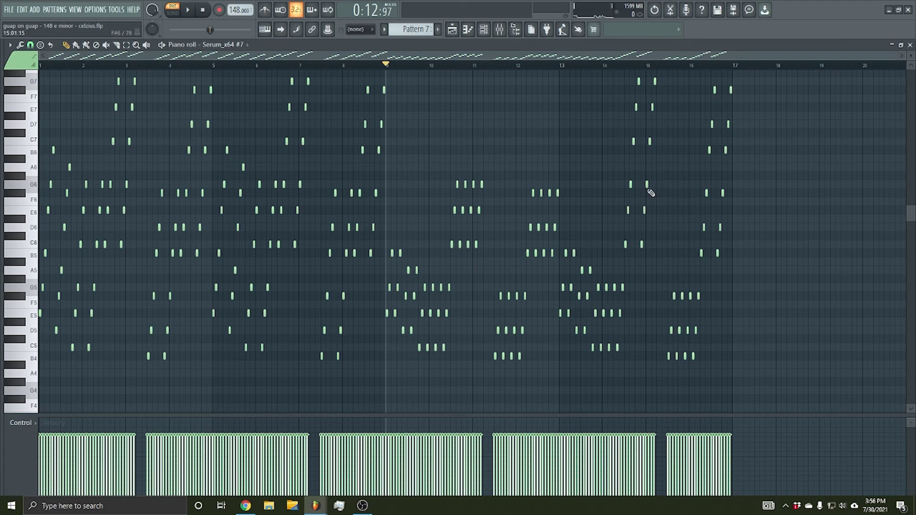
pyautogui.click(452, 29)
pyautogui.scroll(-5, 221, 74)
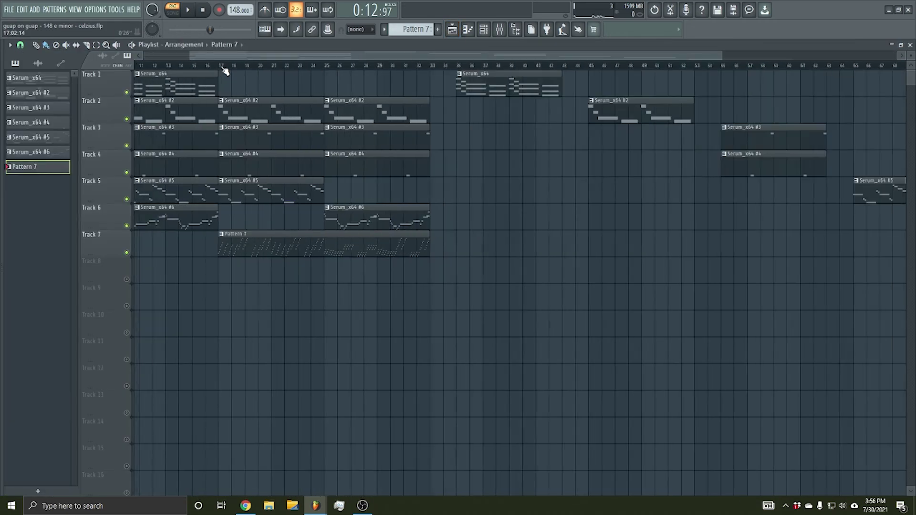
# Step: Select Insert 7 in the mixer and inspect its Fruity Parametric EQ 2 curve during playback
pyautogui.click(499, 29)
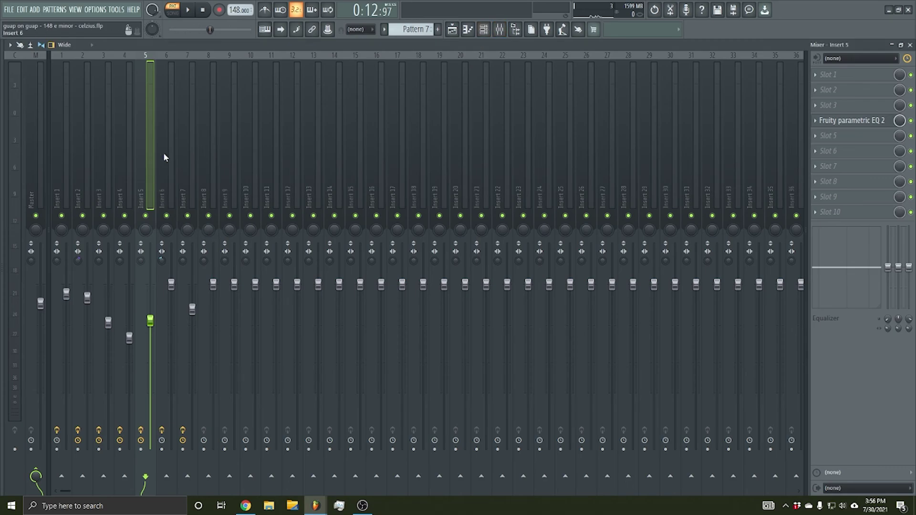
pyautogui.press('space')
pyautogui.click(187, 186)
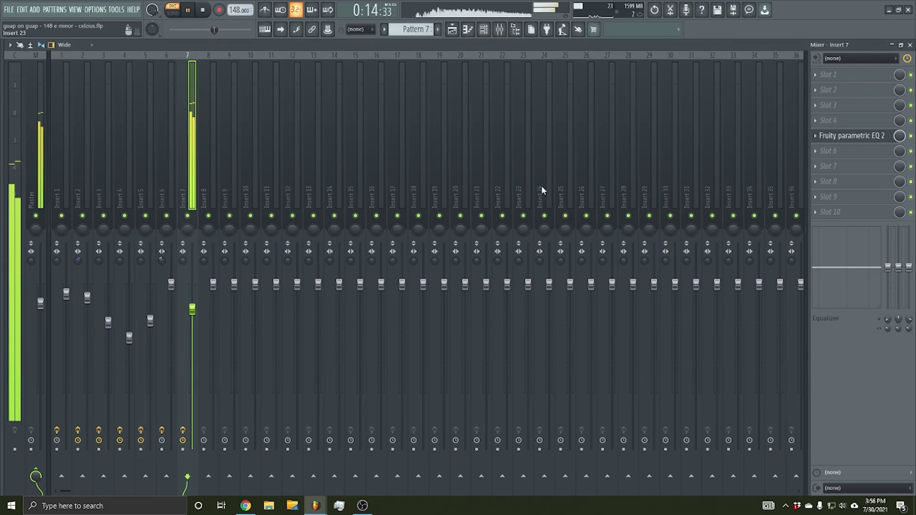
pyautogui.press('space')
pyautogui.click(847, 137)
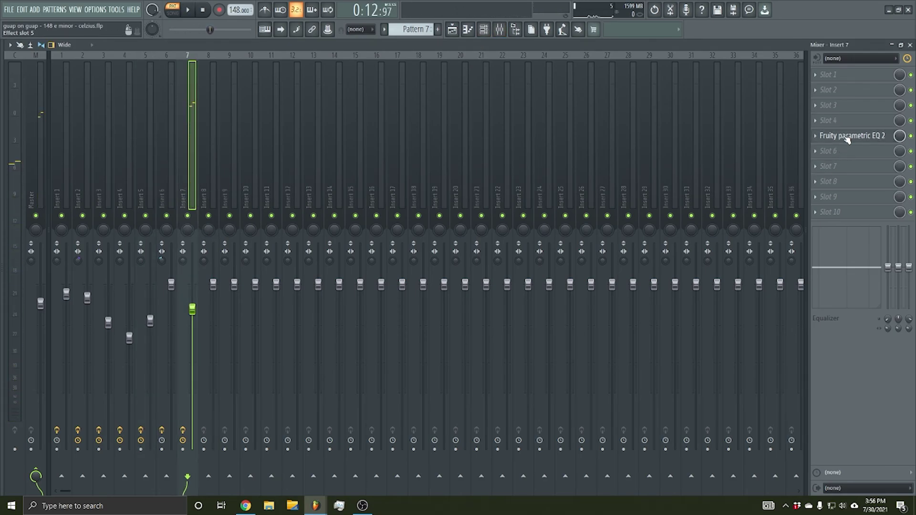
pyautogui.press('space')
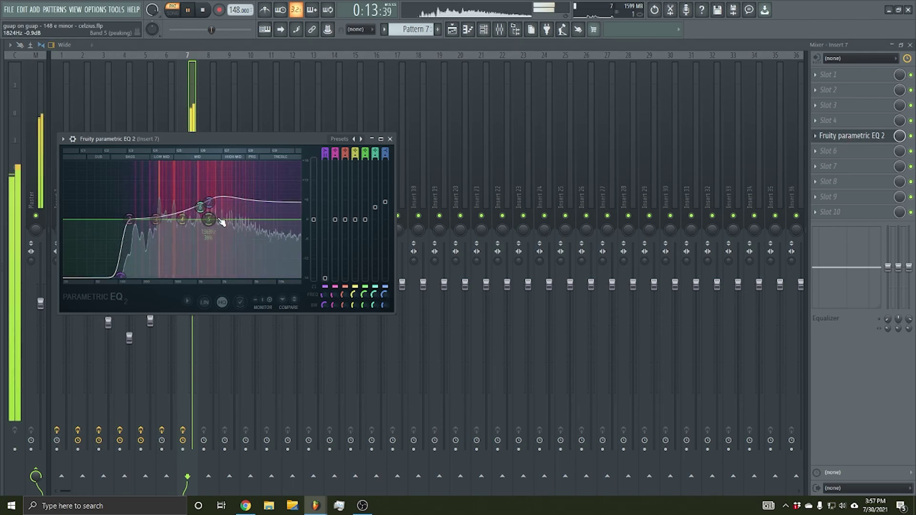
pyautogui.press('space')
pyautogui.press('space')
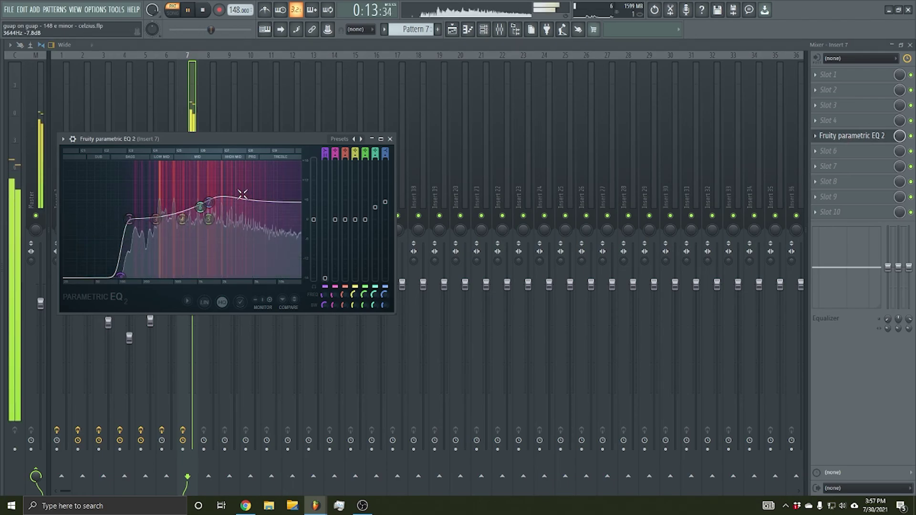
pyautogui.click(390, 140)
pyautogui.press('space')
# Step: Return to the playlist arrangement and switch to song playback mode
pyautogui.click(456, 30)
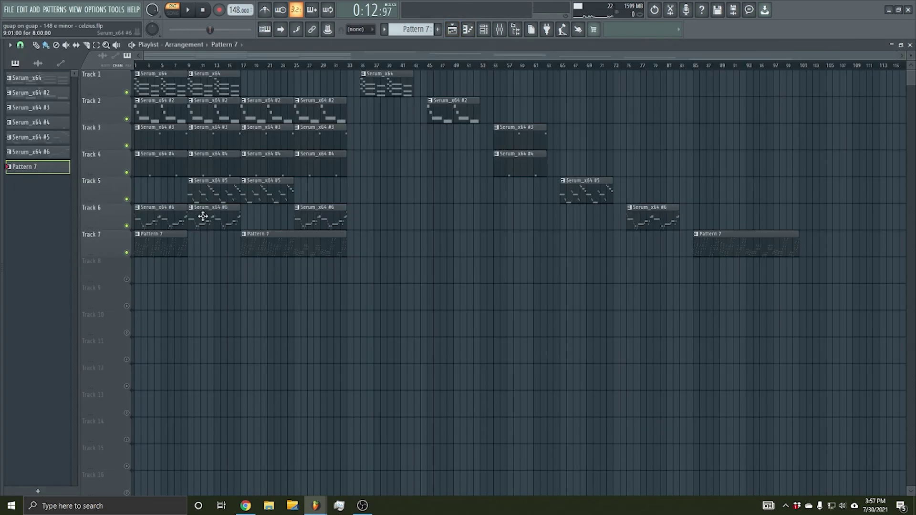
pyautogui.press('l')
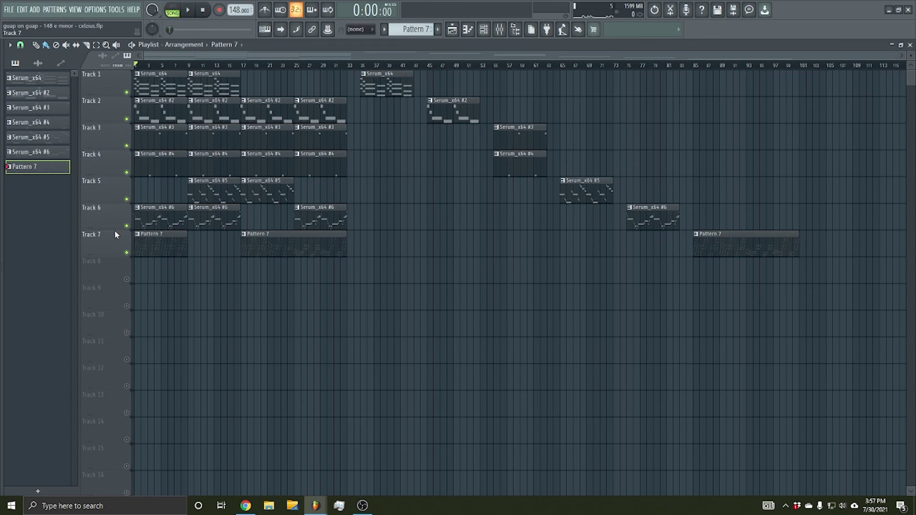